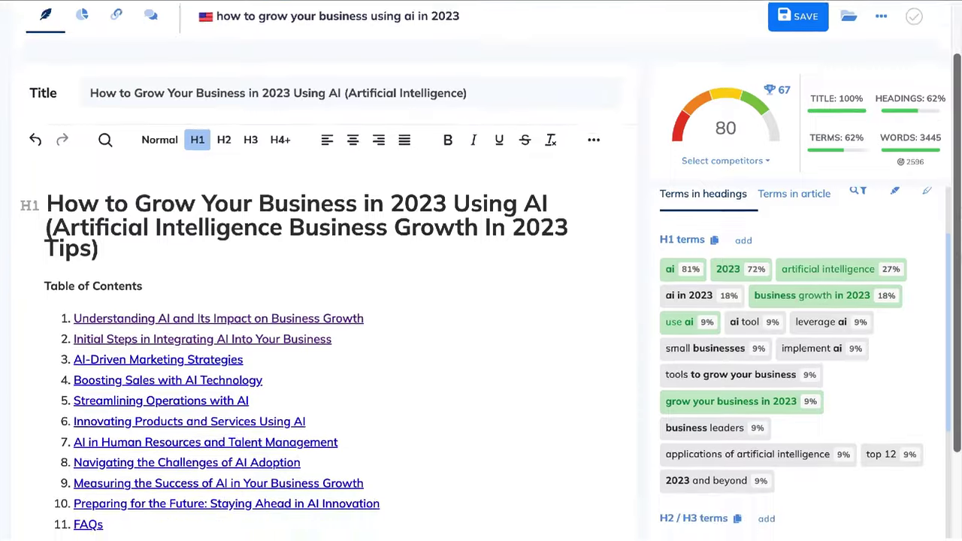
Step: Scroll through the NeuronWriter article scoring 80 with 3445 words
scroll(524, 327, down, 10)
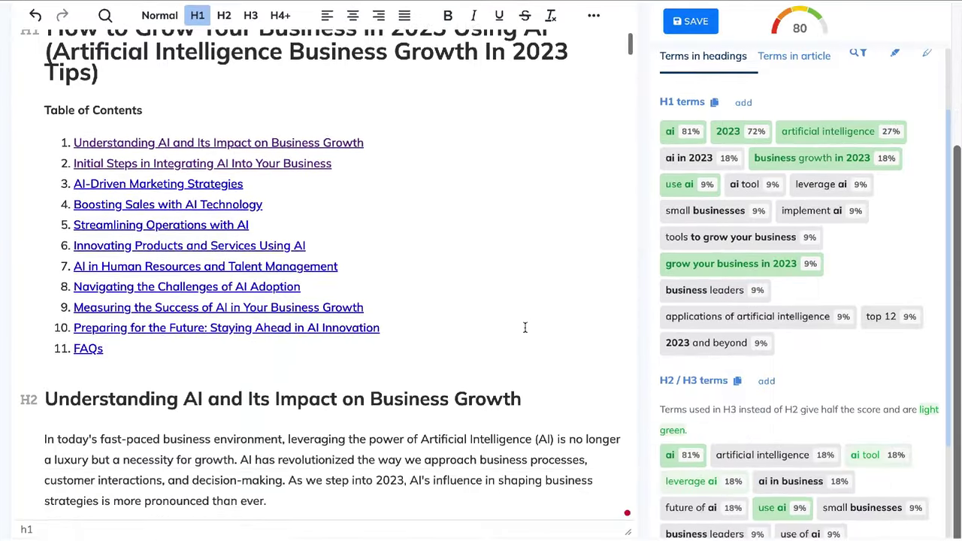
scroll(525, 327, down, 10)
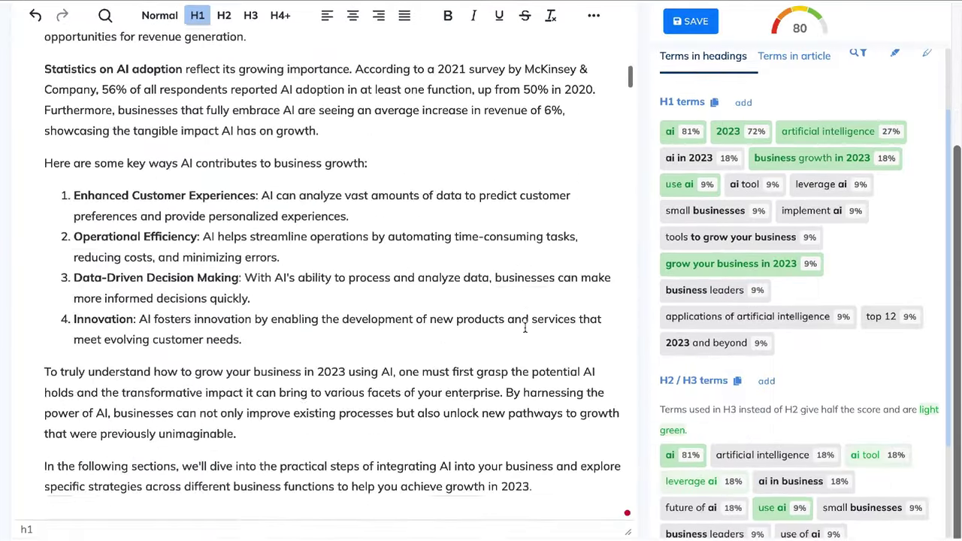
scroll(525, 327, down, 9)
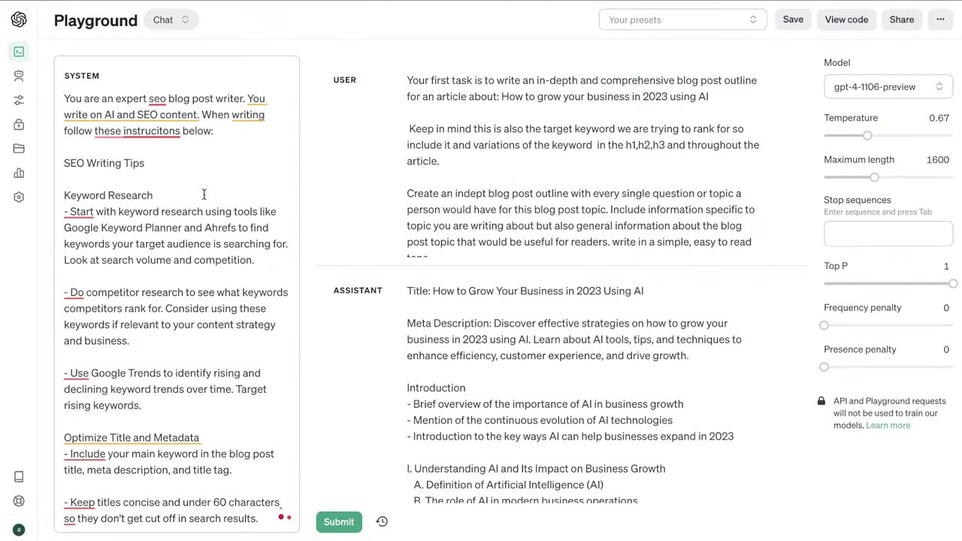
scroll(203, 195, down, 1)
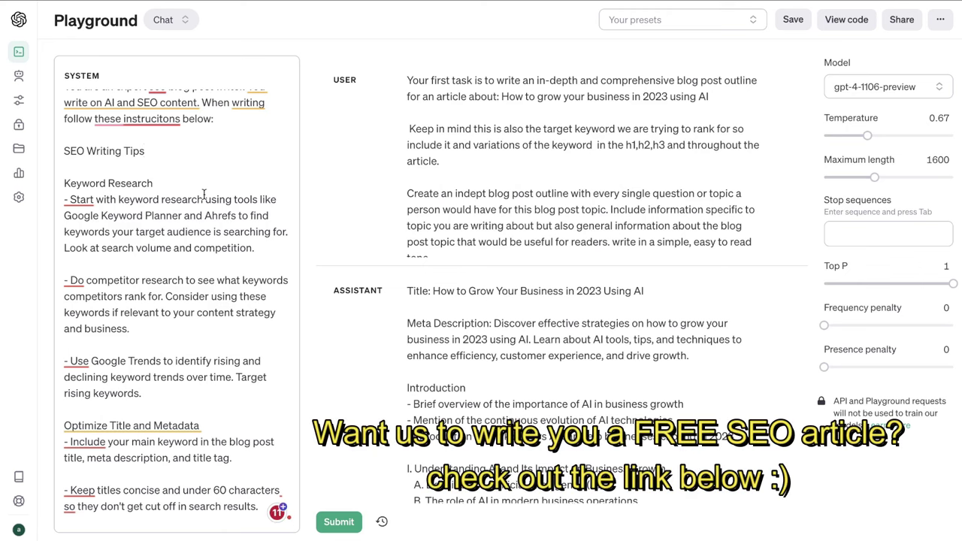
scroll(214, 221, down, 2)
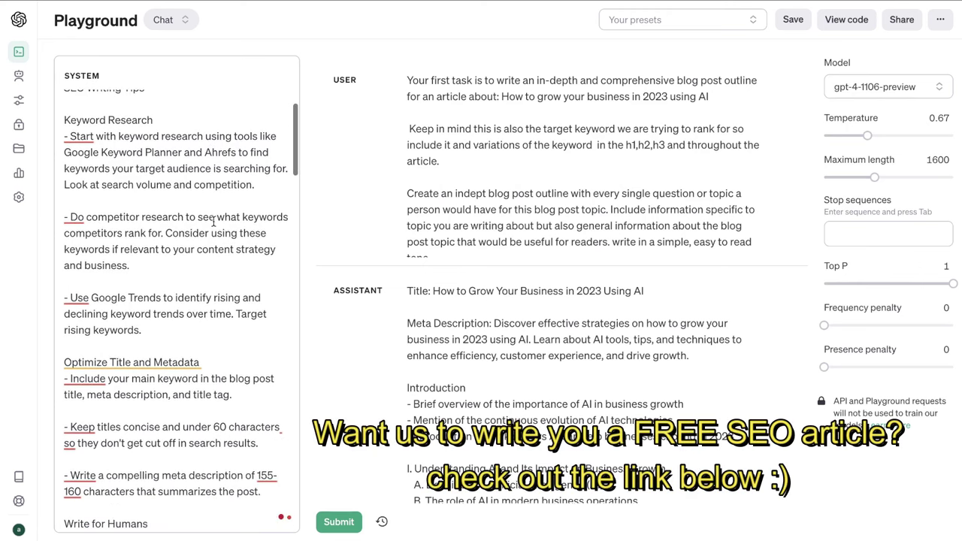
scroll(214, 222, down, 4)
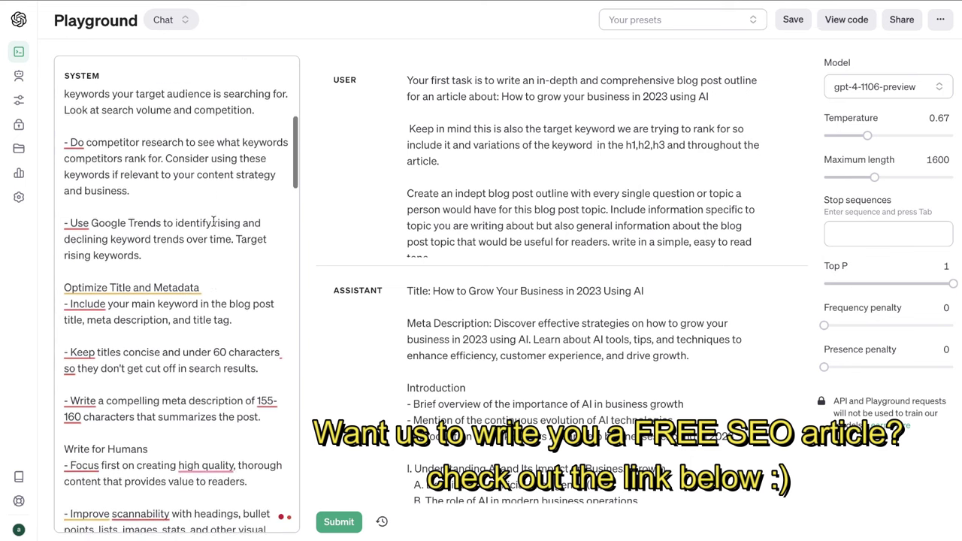
scroll(213, 222, down, 20)
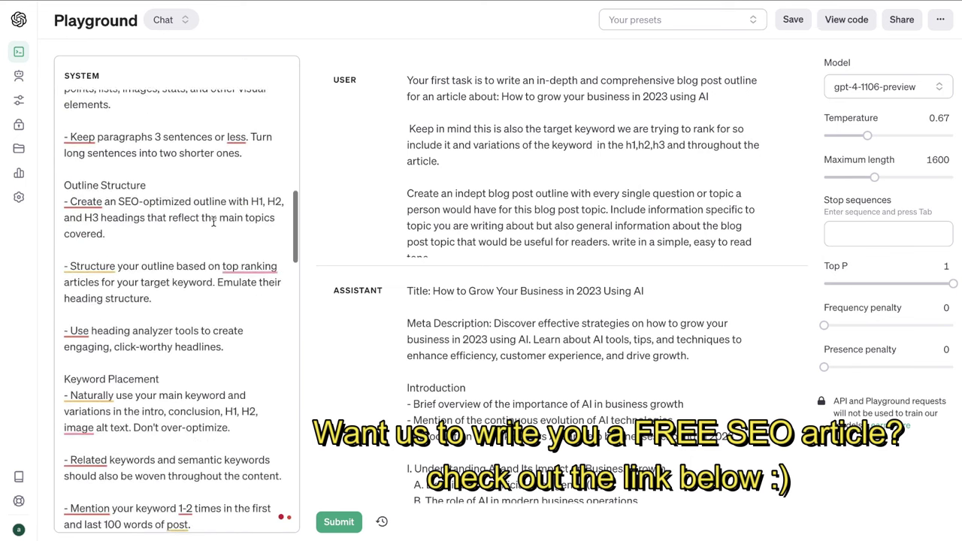
scroll(213, 221, down, 10)
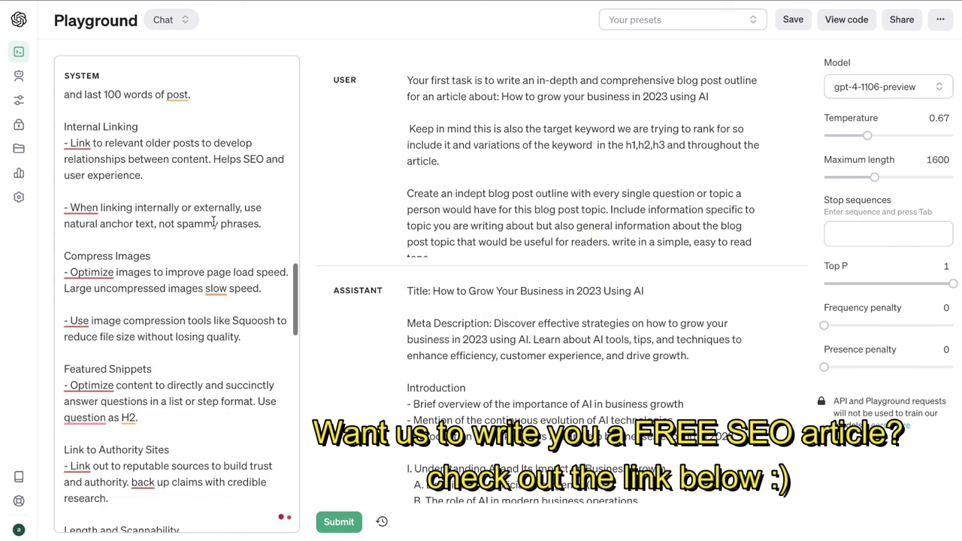
scroll(214, 222, down, 8)
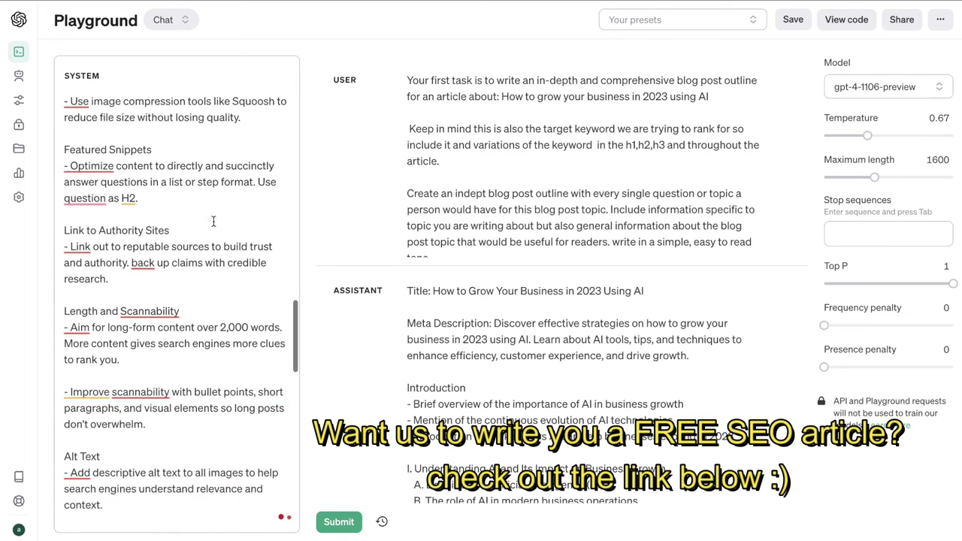
scroll(213, 222, down, 7)
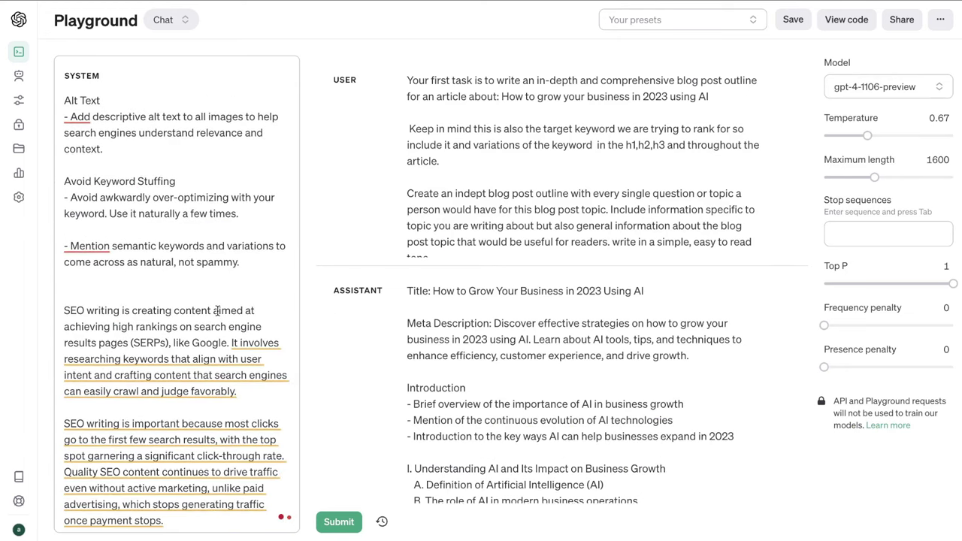
scroll(217, 311, down, 3)
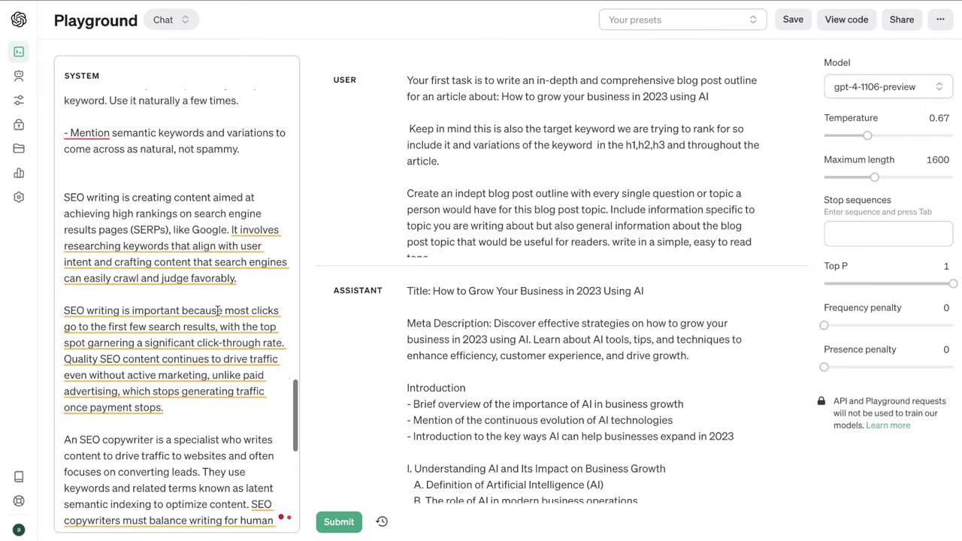
scroll(216, 310, down, 5)
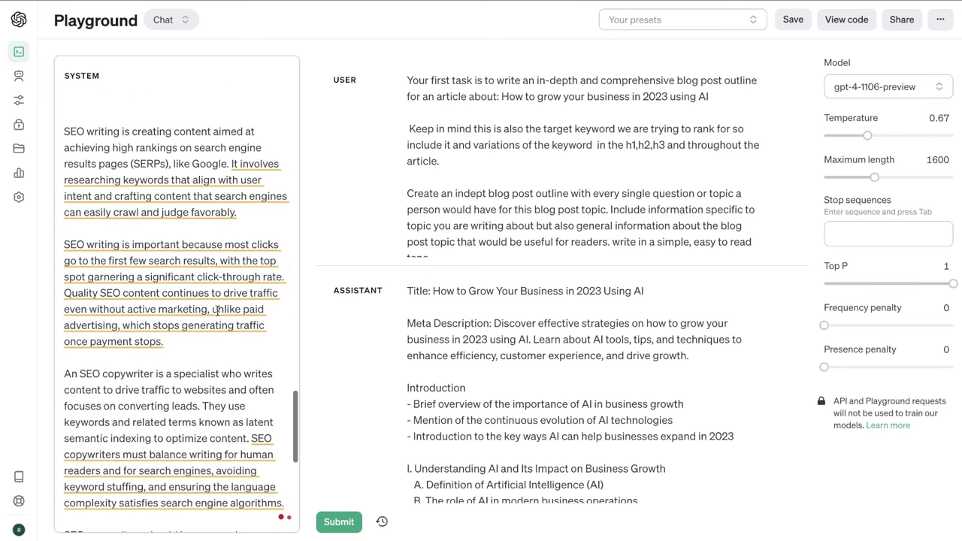
scroll(215, 248, up, 20)
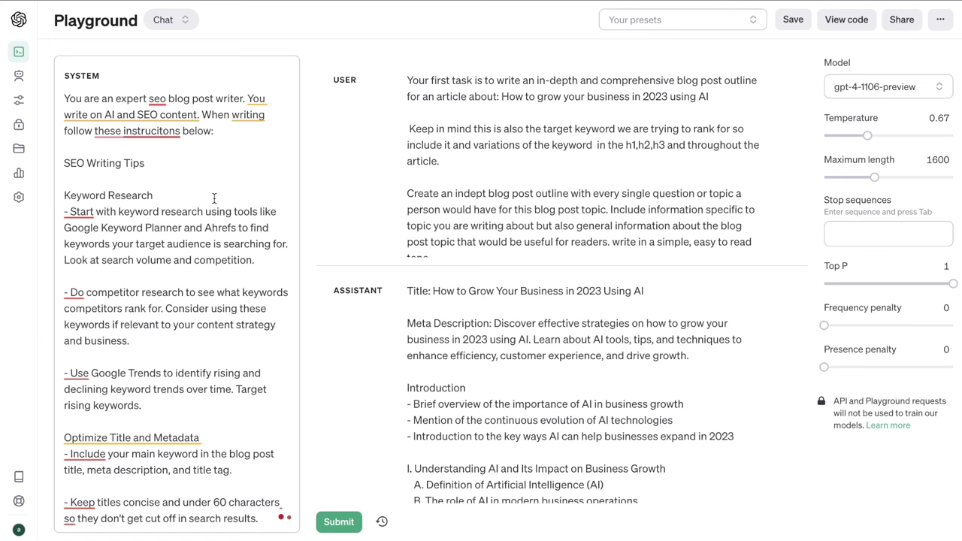
click(547, 114)
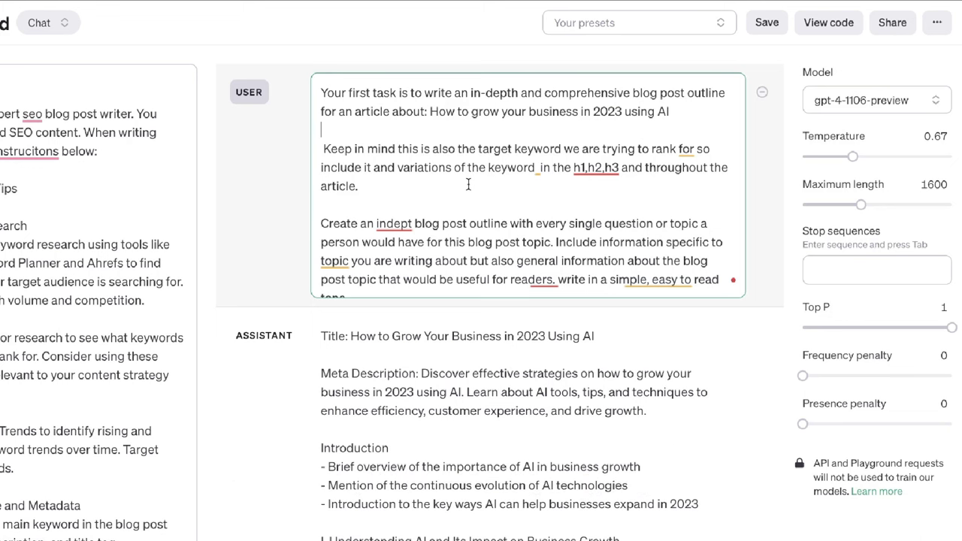
drag(429, 112, 670, 113)
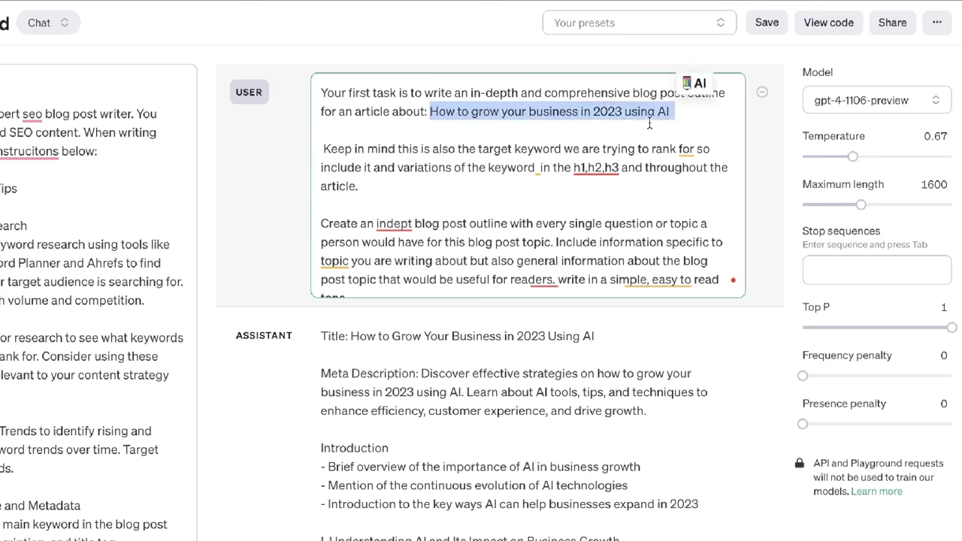
click(687, 137)
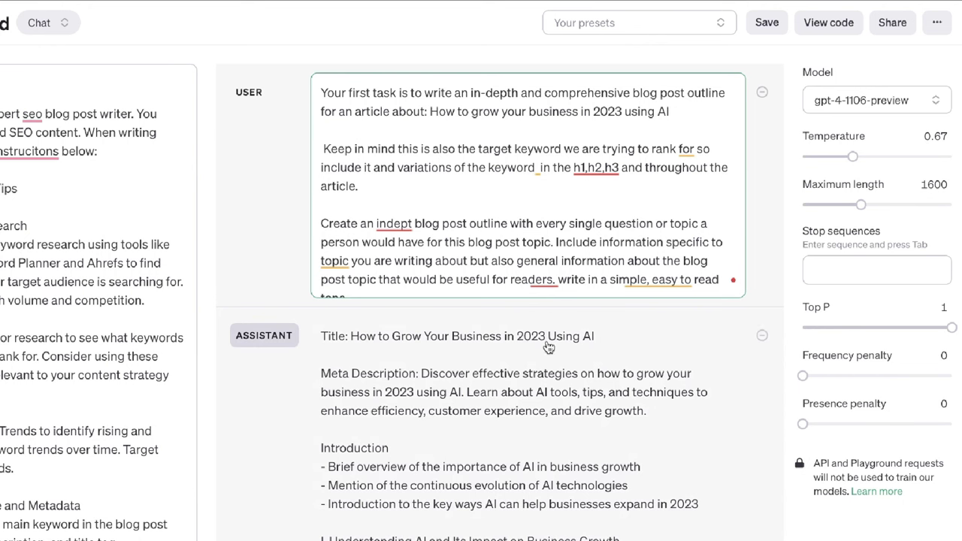
click(897, 109)
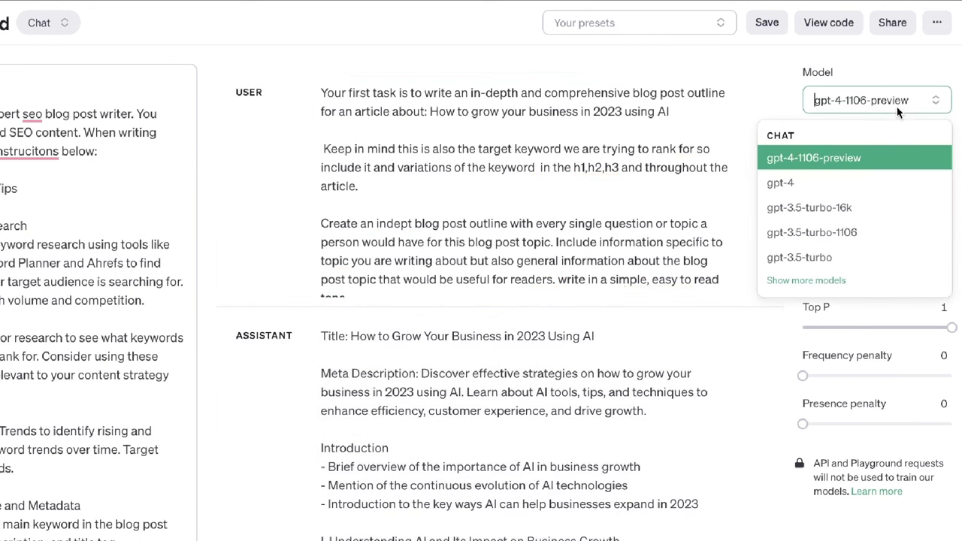
click(860, 158)
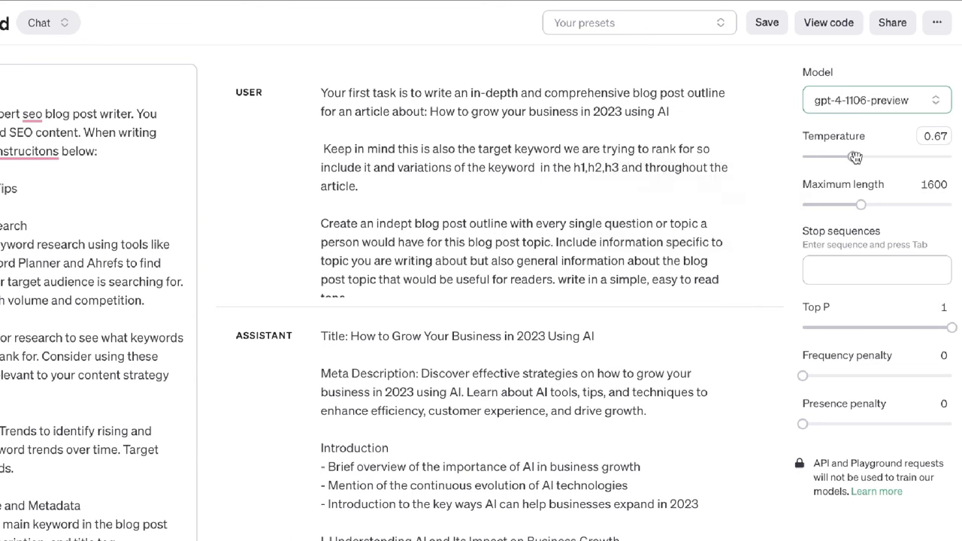
mouse_move(855, 157)
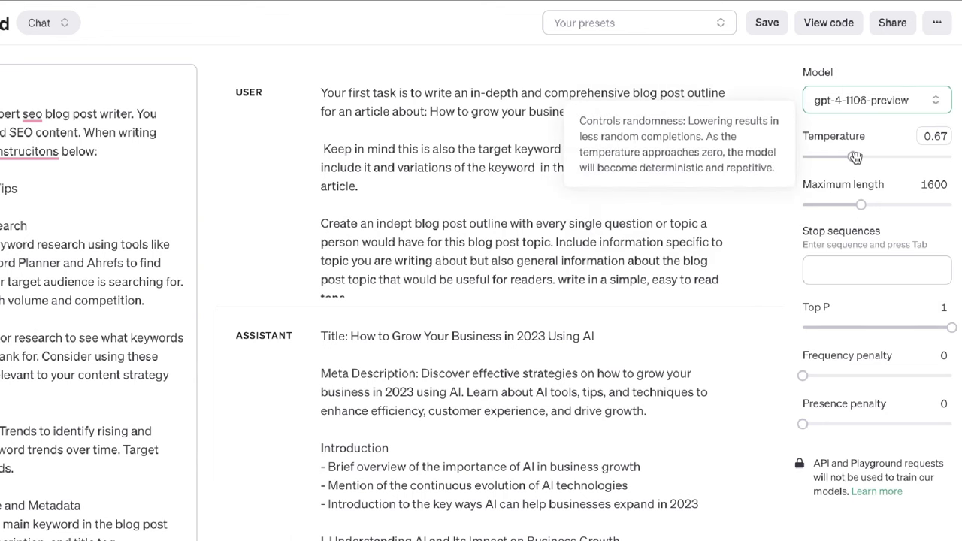
mouse_move(859, 206)
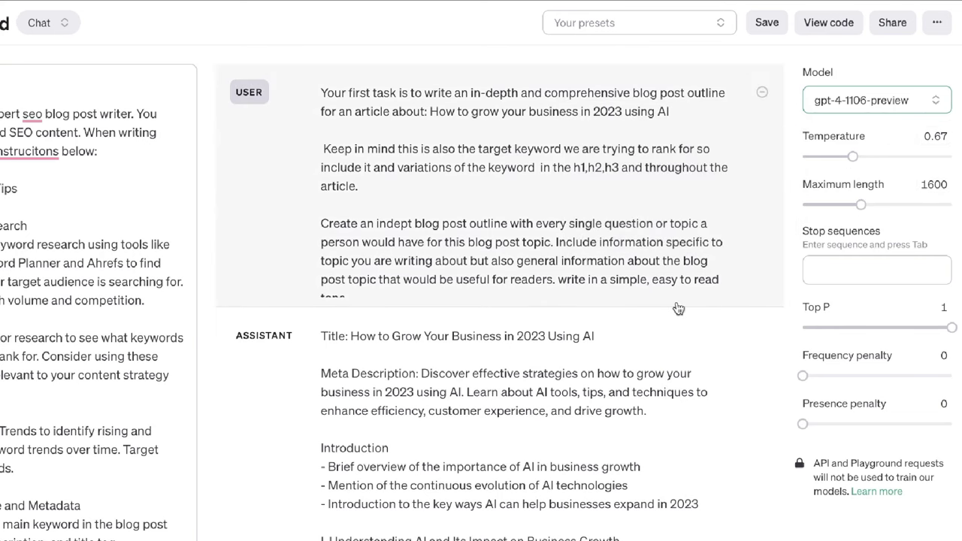
scroll(677, 309, down, 8)
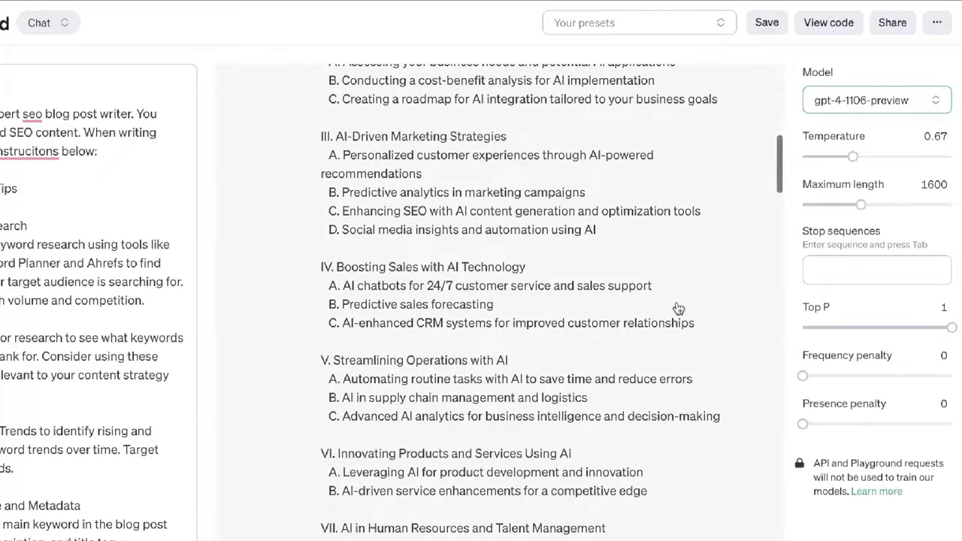
click(676, 307)
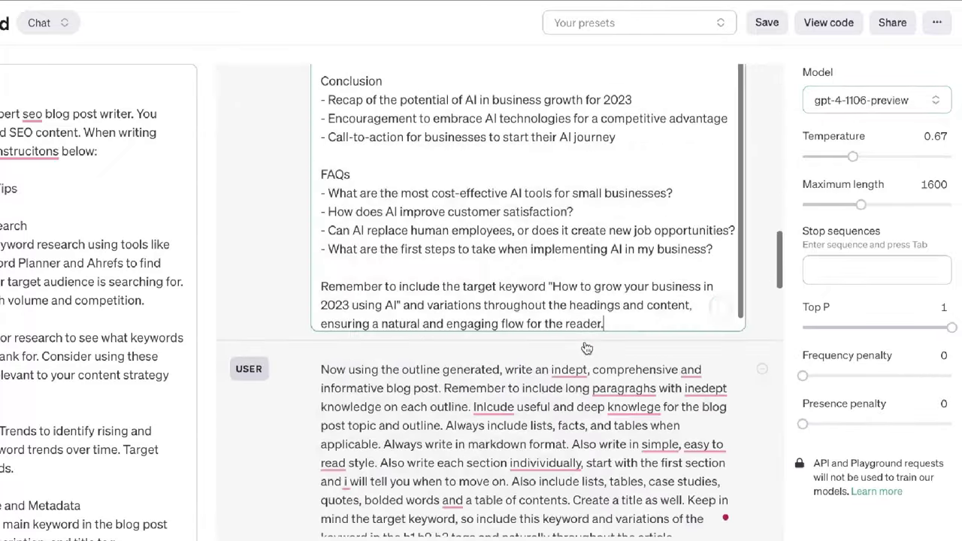
scroll(586, 348, up, 10)
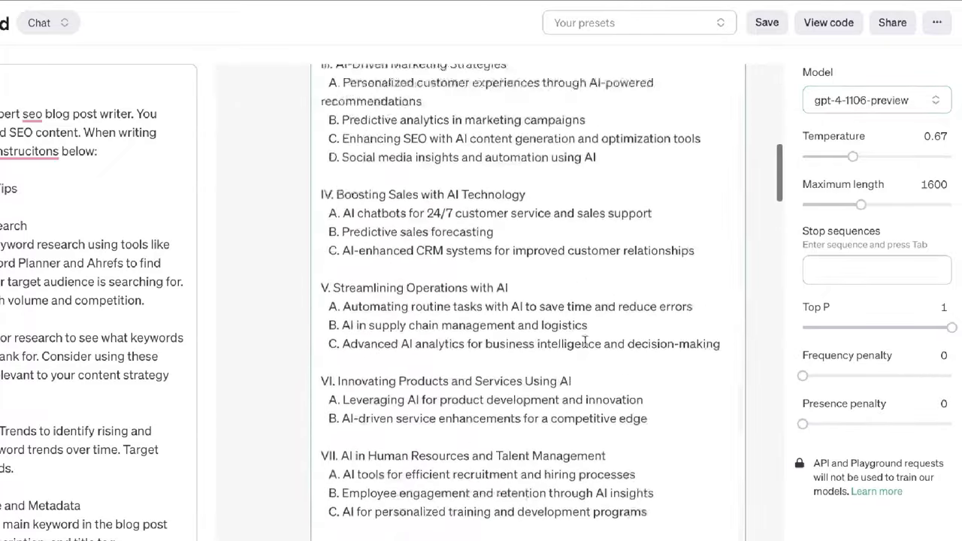
scroll(585, 342, up, 10)
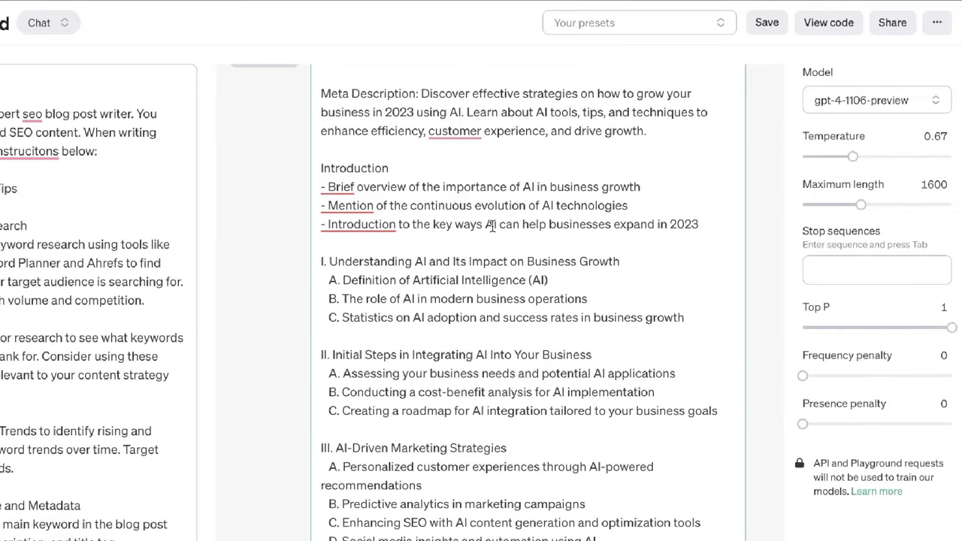
scroll(492, 225, down, 1)
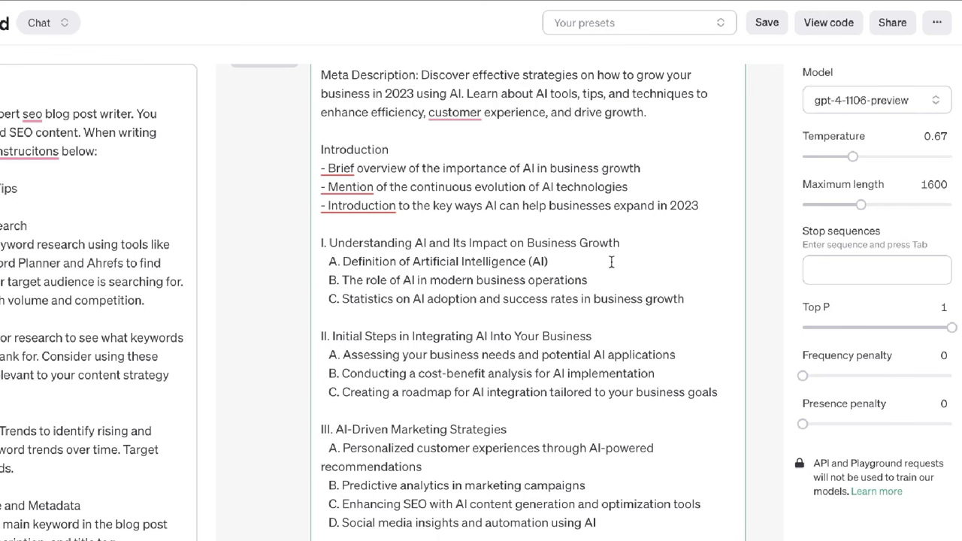
scroll(611, 262, down, 5)
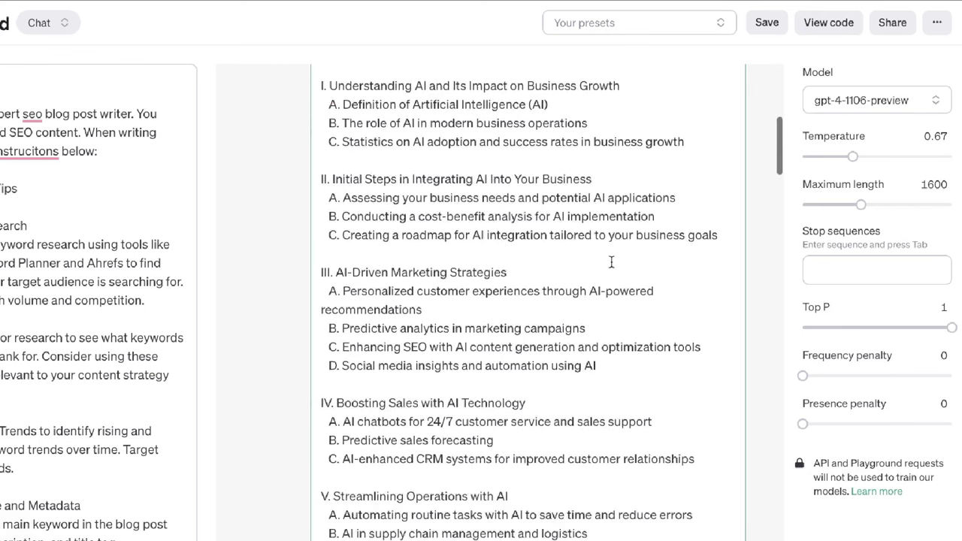
scroll(611, 261, down, 5)
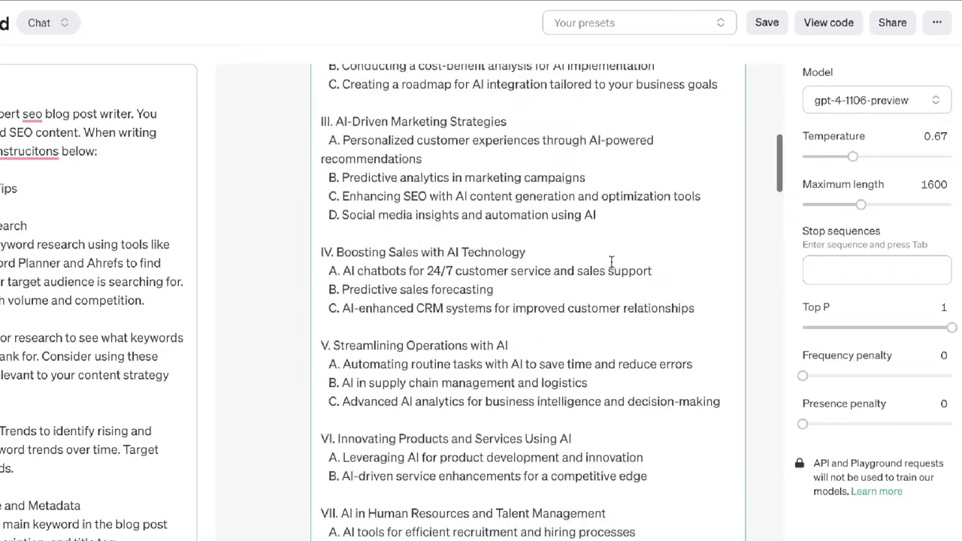
scroll(611, 261, down, 5)
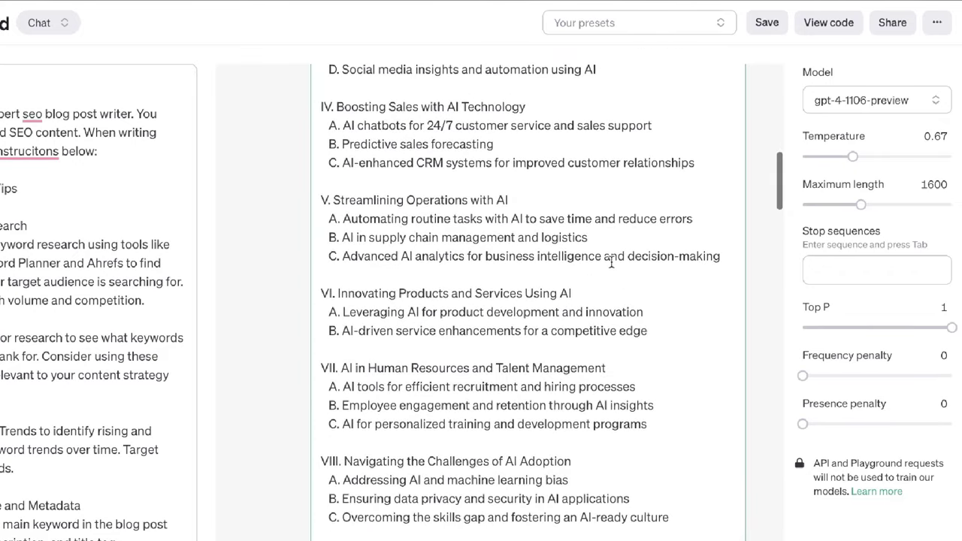
scroll(611, 261, down, 2)
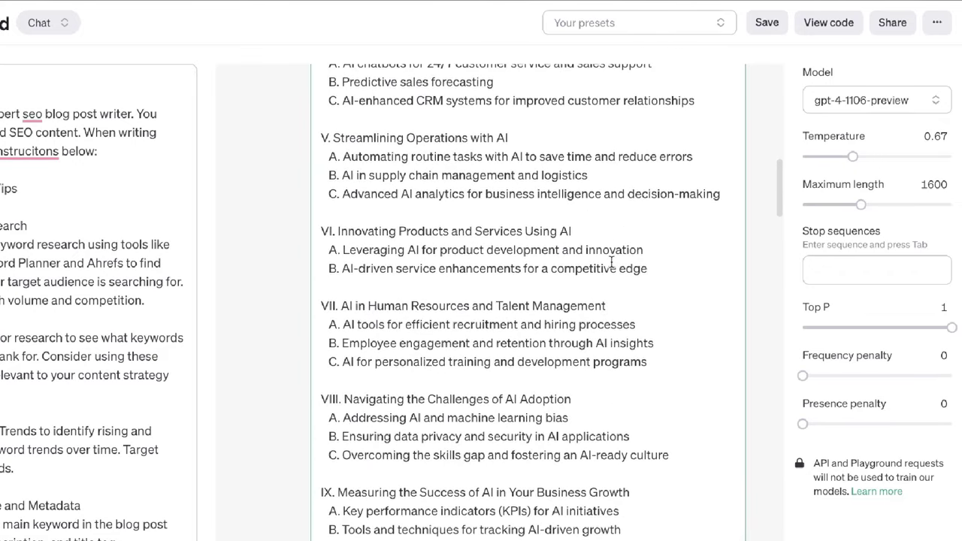
scroll(611, 261, down, 3)
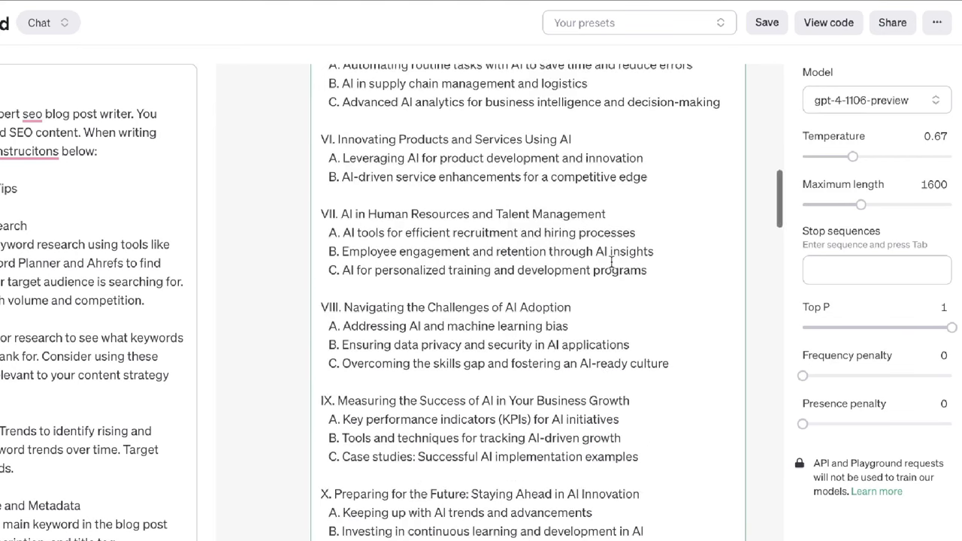
scroll(611, 261, down, 2)
scroll(610, 261, down, 3)
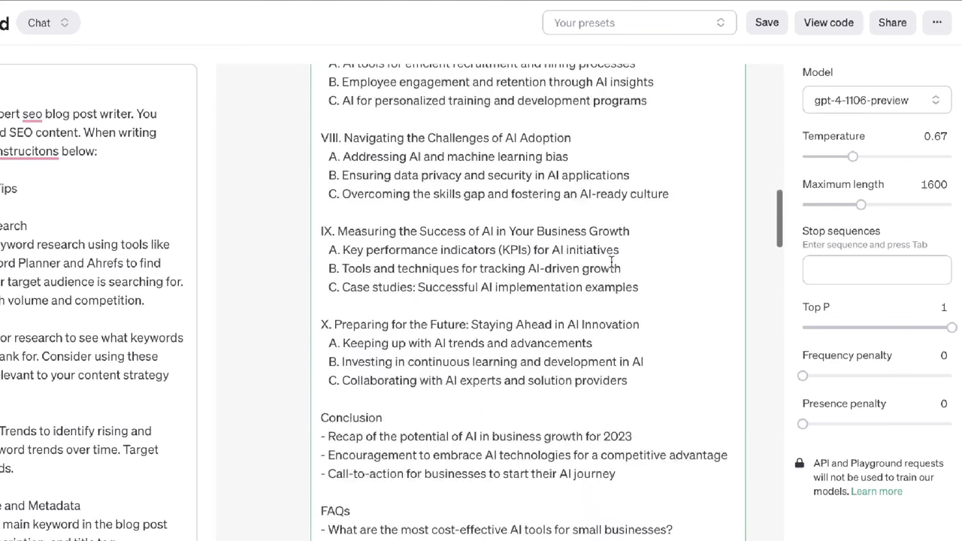
scroll(611, 261, down, 4)
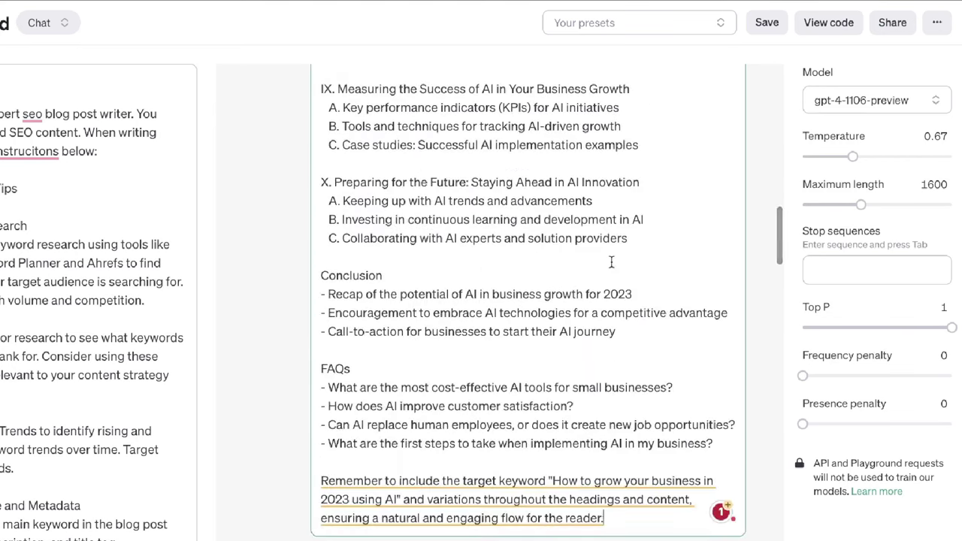
scroll(611, 262, down, 1)
scroll(611, 261, up, 10)
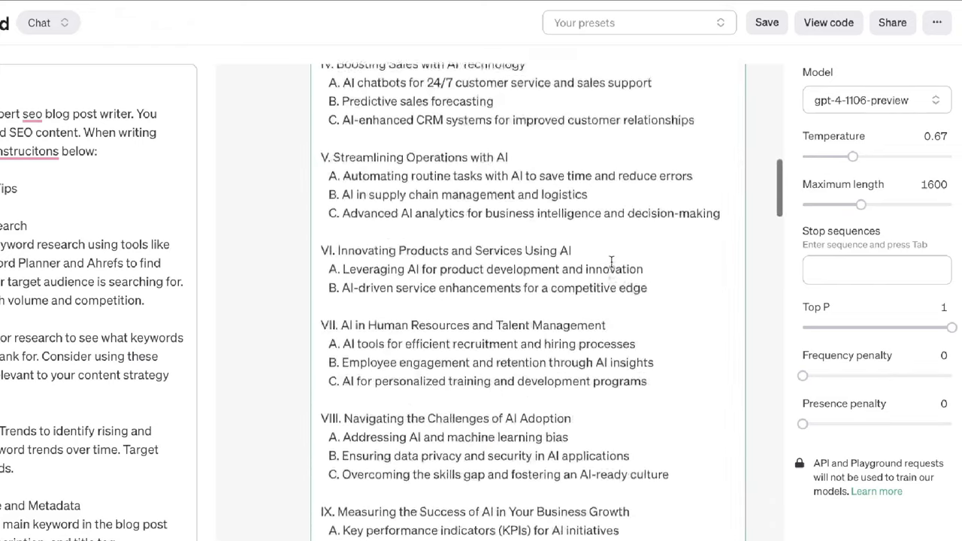
scroll(610, 261, down, 12)
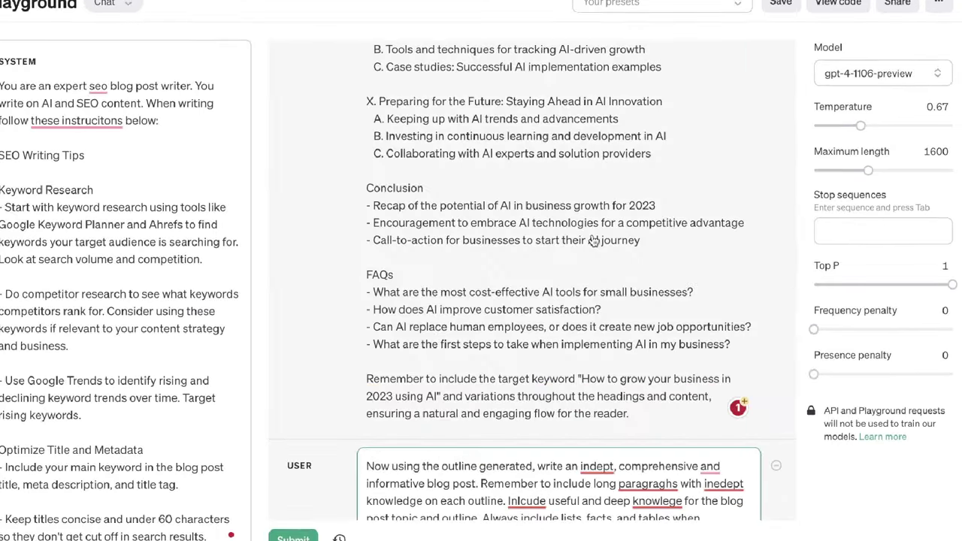
scroll(593, 241, down, 4)
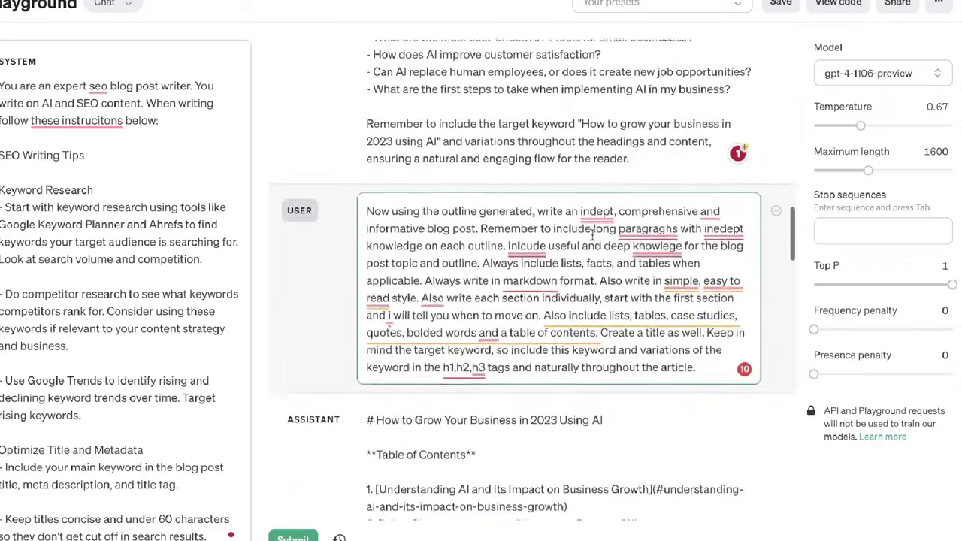
scroll(711, 239, down, 2)
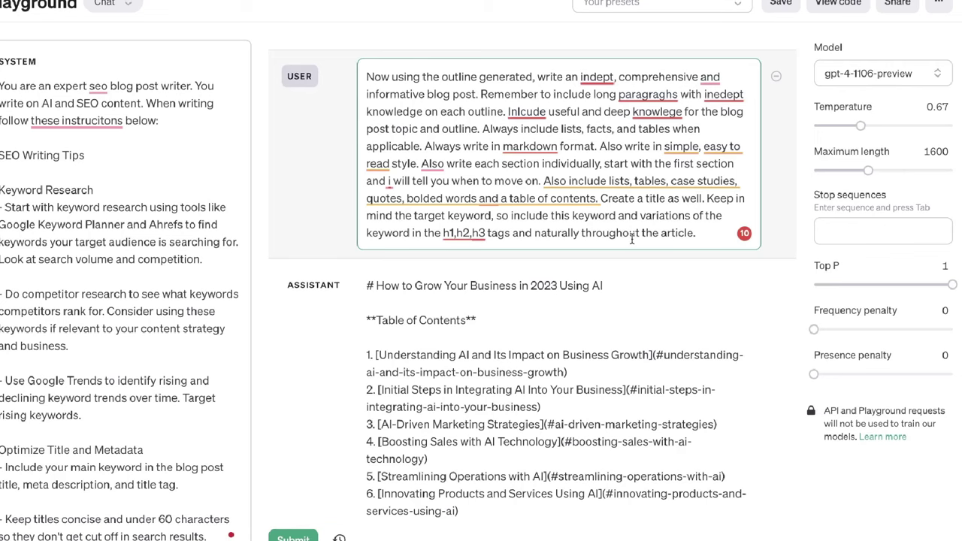
scroll(635, 278, down, 1)
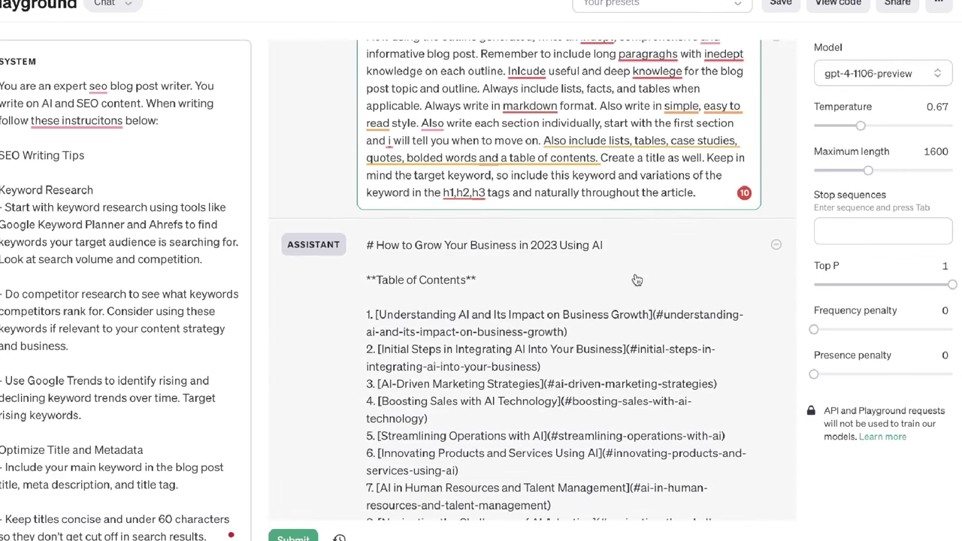
scroll(637, 279, up, 2)
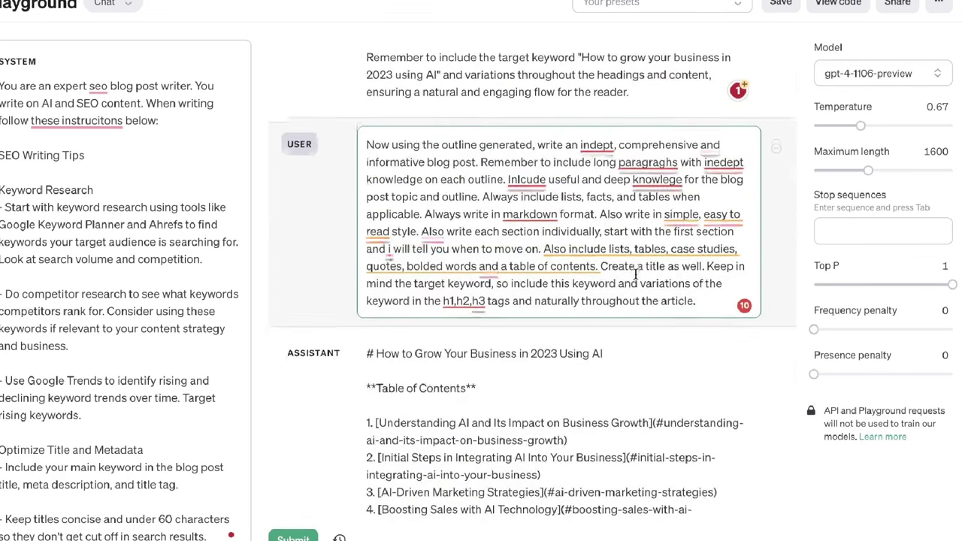
scroll(636, 279, down, 4)
scroll(636, 280, down, 3)
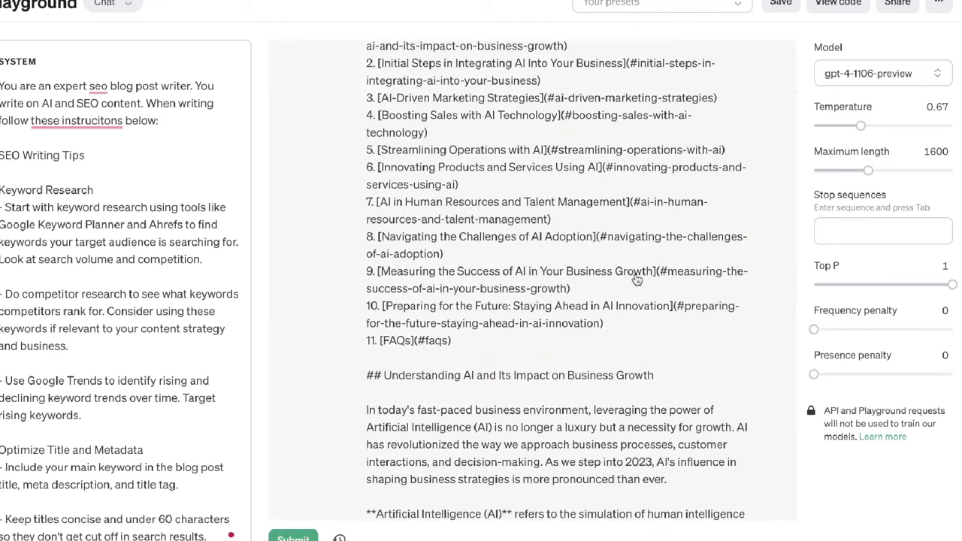
scroll(637, 279, down, 2)
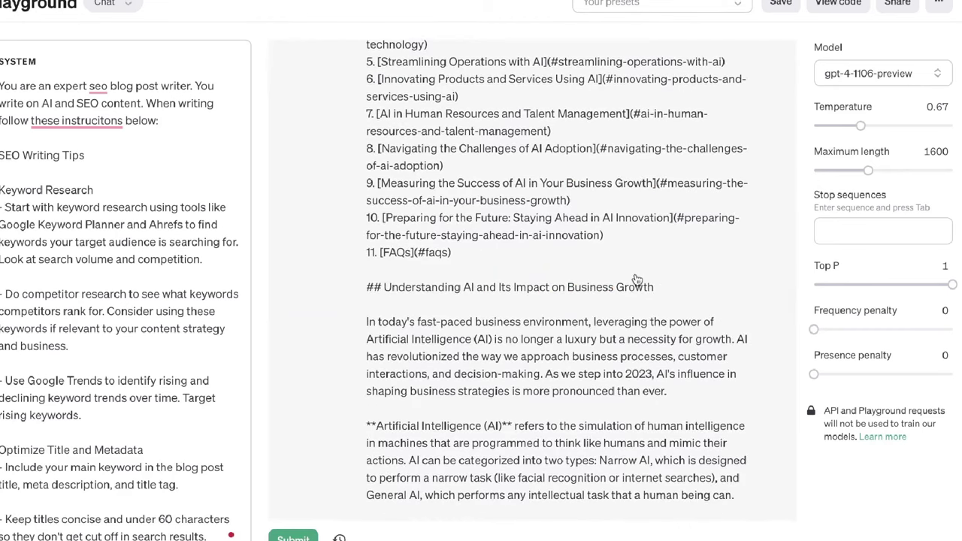
scroll(636, 280, up, 5)
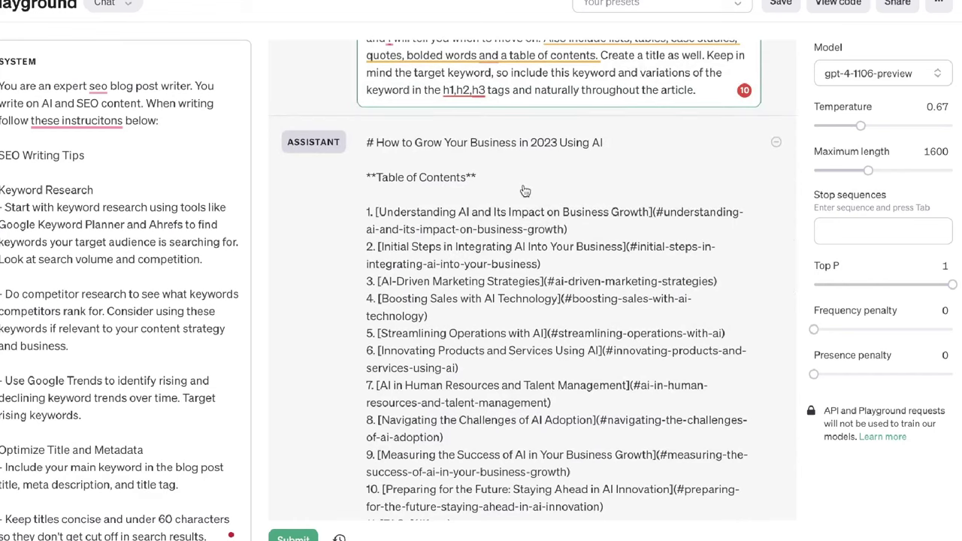
scroll(526, 190, down, 1)
scroll(526, 190, down, 6)
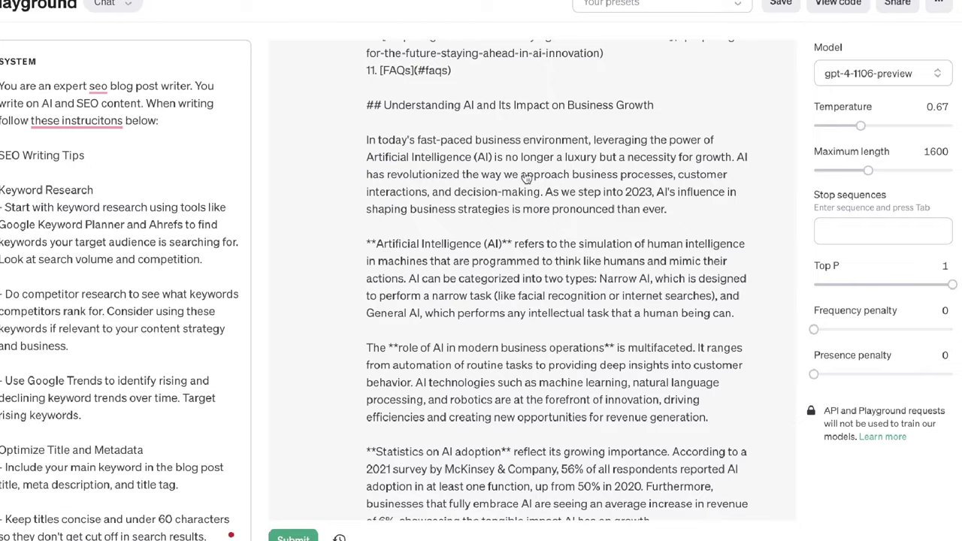
scroll(525, 177, down, 5)
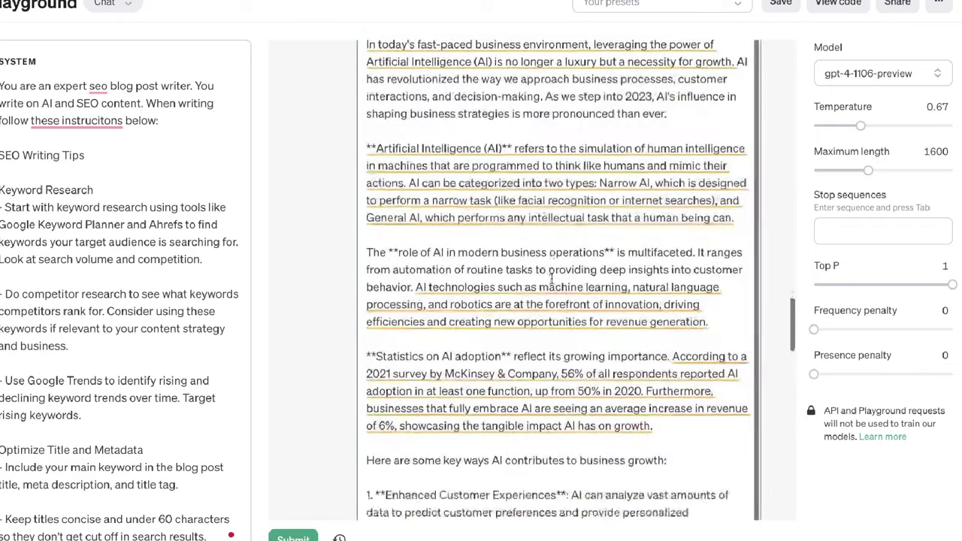
scroll(552, 278, down, 5)
scroll(552, 278, up, 10)
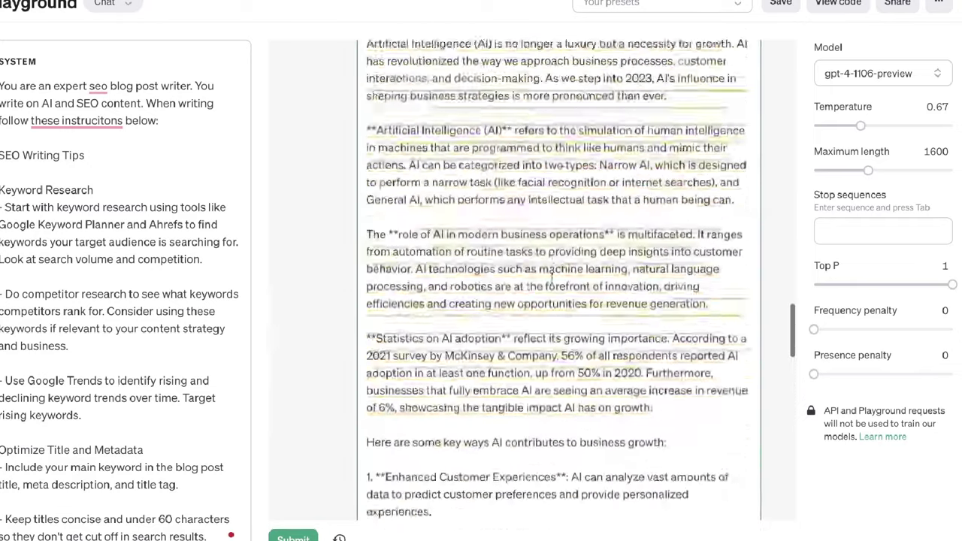
scroll(552, 278, up, 7)
scroll(552, 282, down, 15)
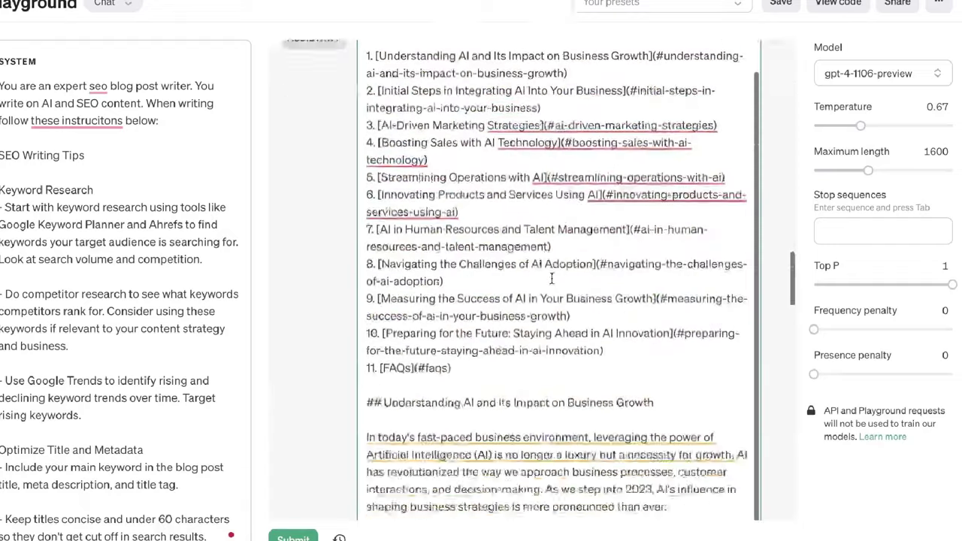
scroll(552, 284, down, 2)
Step: Review the earlier replies, then generate the AI-Driven Marketing Strategies section
click(530, 181)
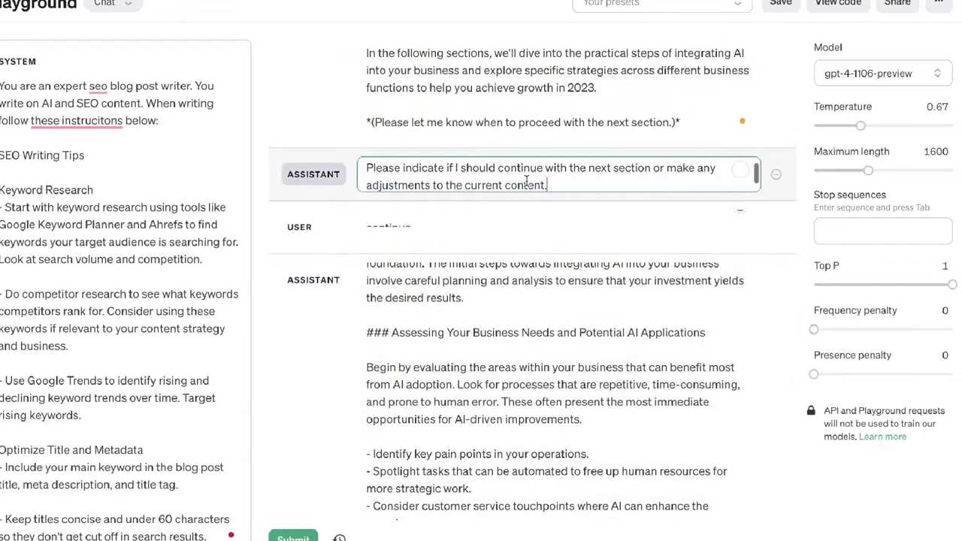
click(523, 234)
scroll(525, 286, up, 6)
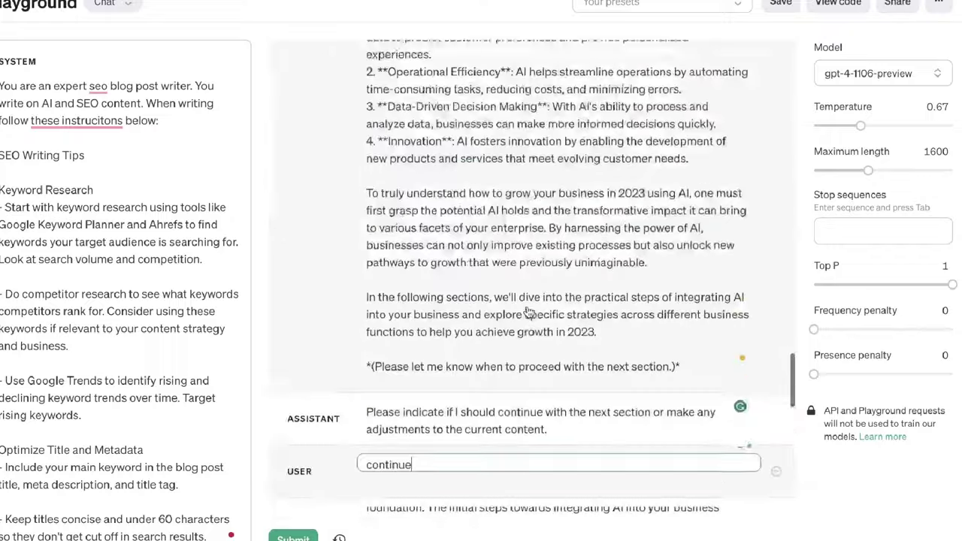
scroll(529, 312, down, 5)
click(528, 312)
scroll(528, 309, up, 8)
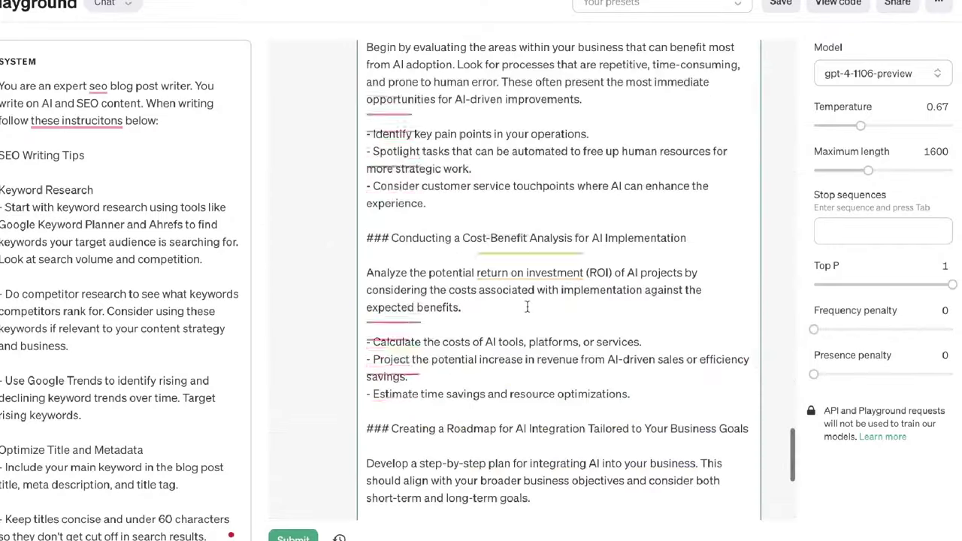
scroll(528, 307, up, 2)
scroll(565, 215, down, 1)
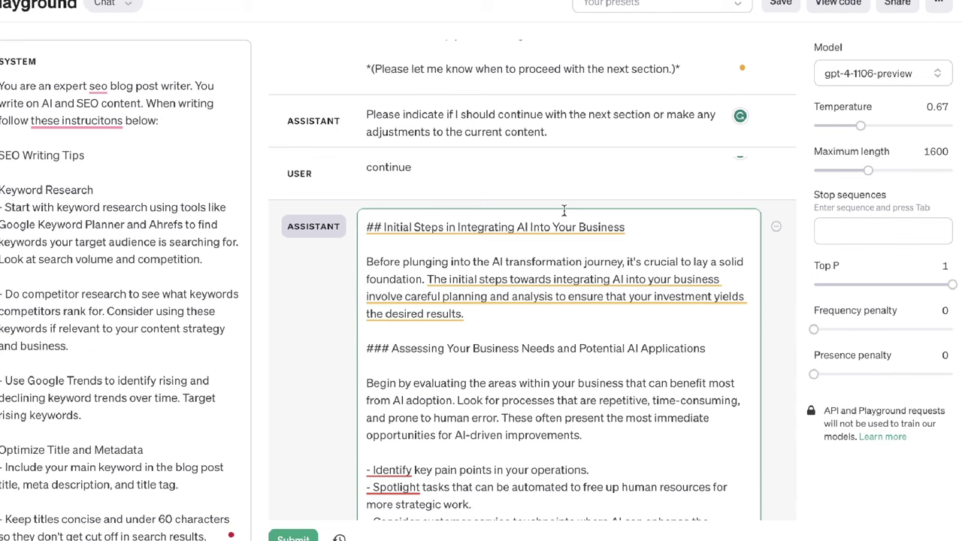
key(ctrl+Return)
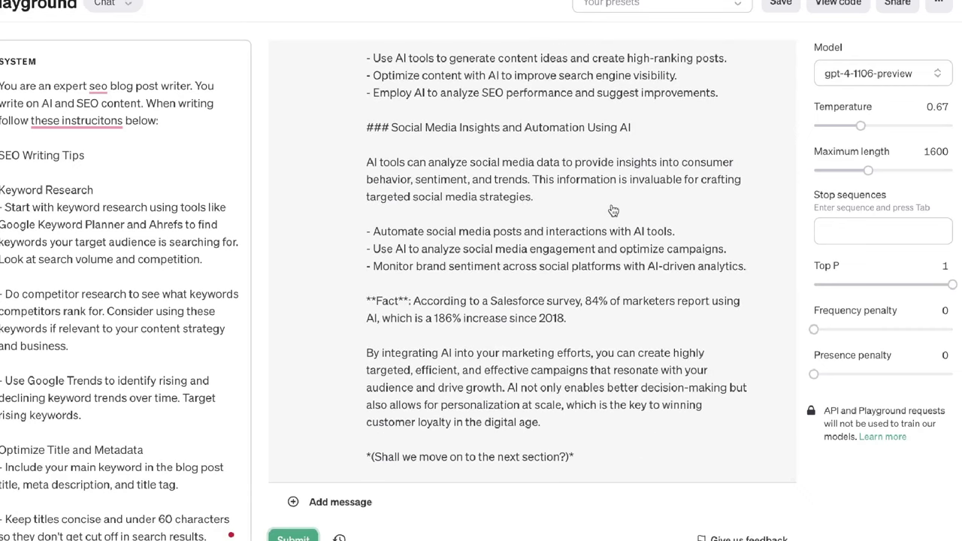
Step: Send 'continue' to generate the Boosting Sales with AI Technology section
click(323, 501)
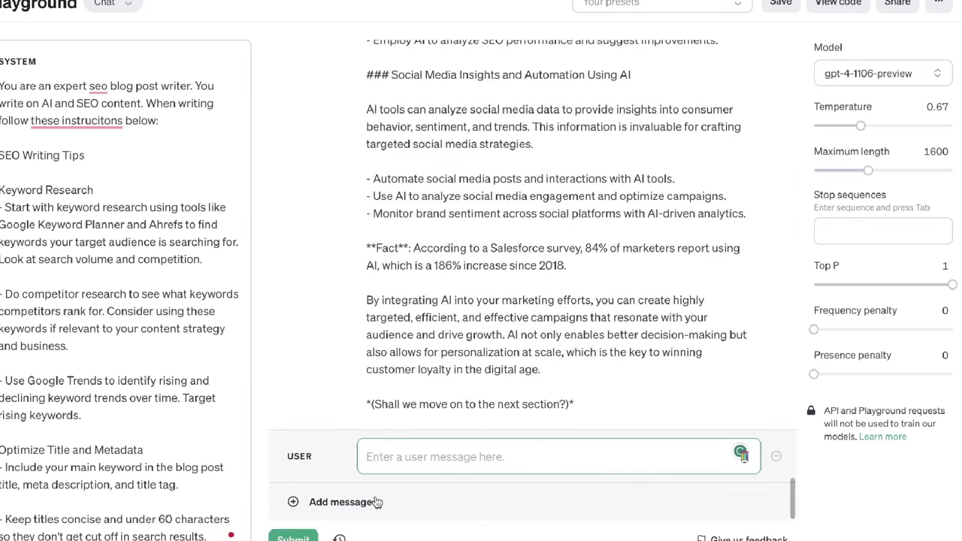
text(continue)
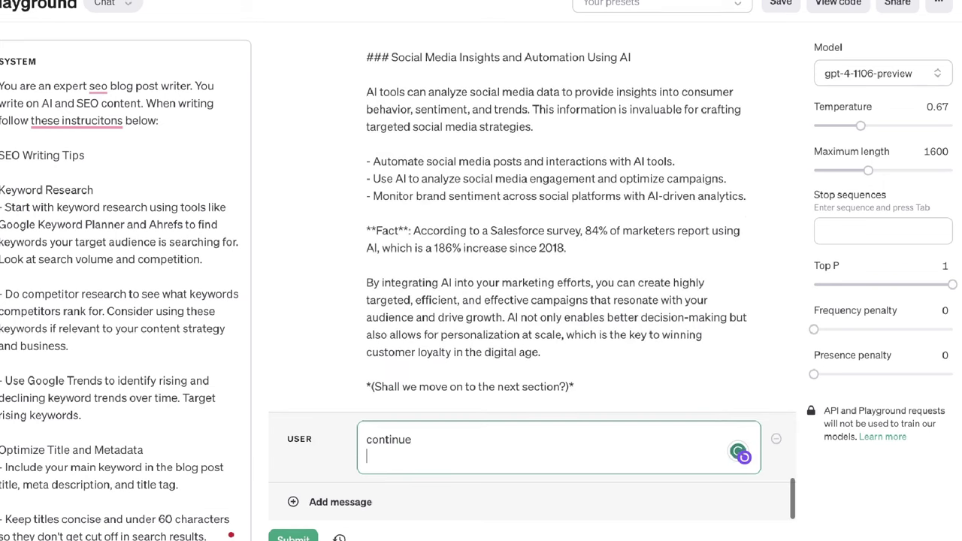
key(ctrl+Return)
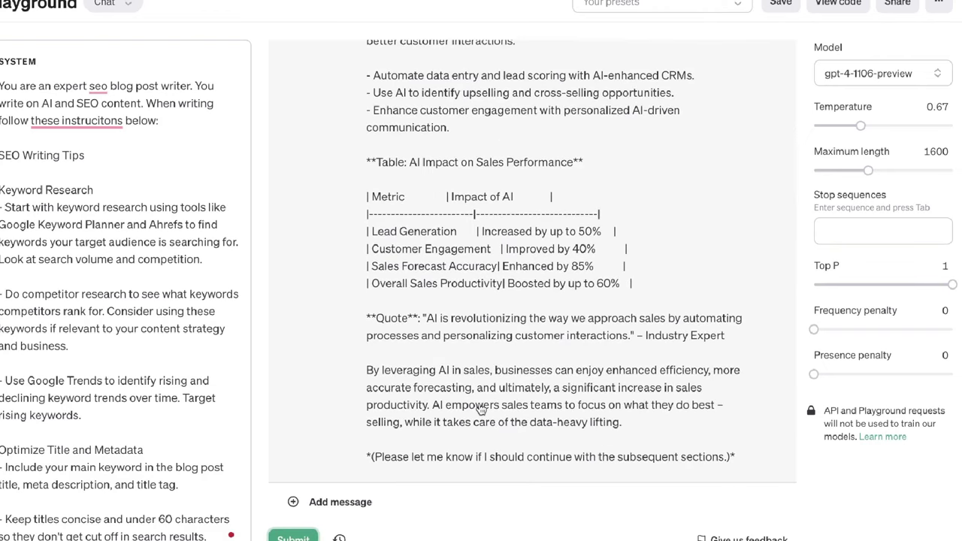
Step: Send another 'continue' to generate the Streamlining Operations with AI section
click(396, 501)
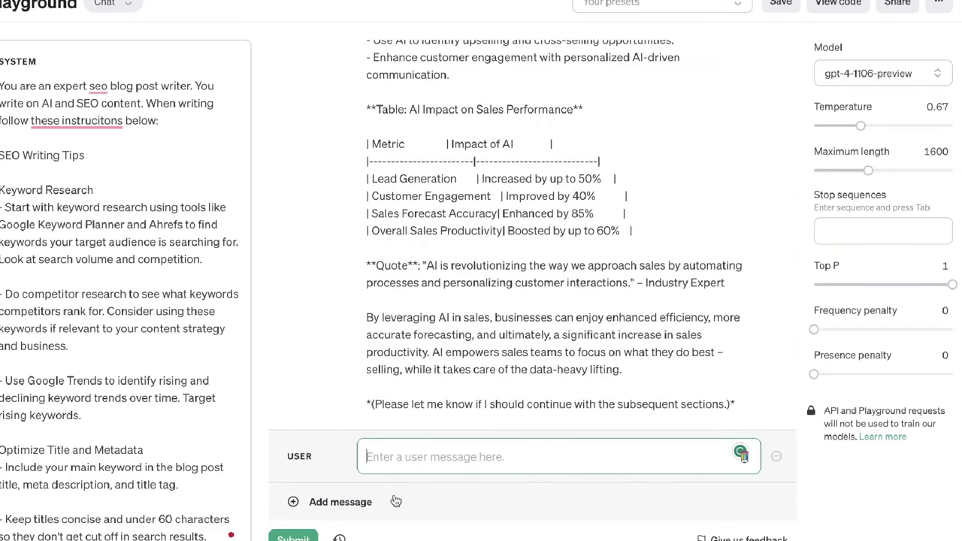
text(continue)
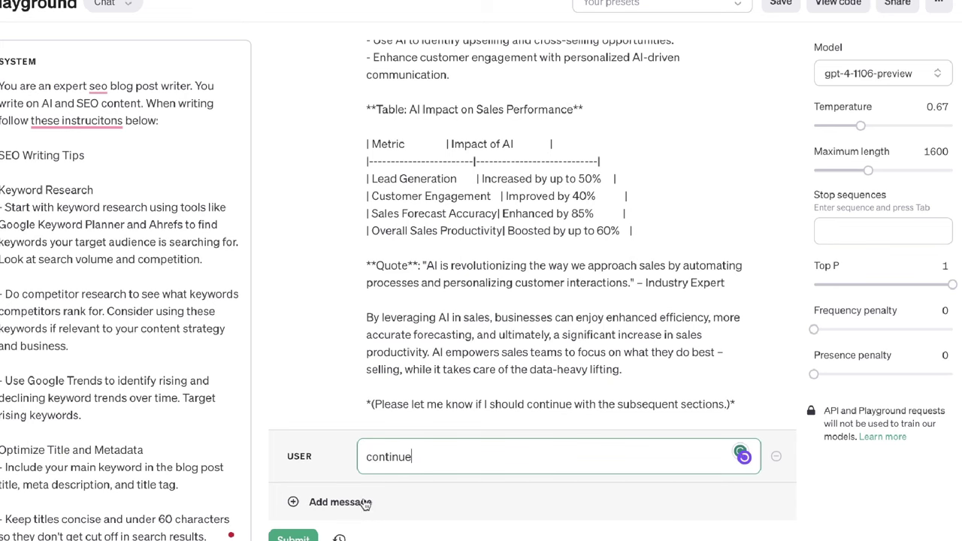
key(ctrl+Return)
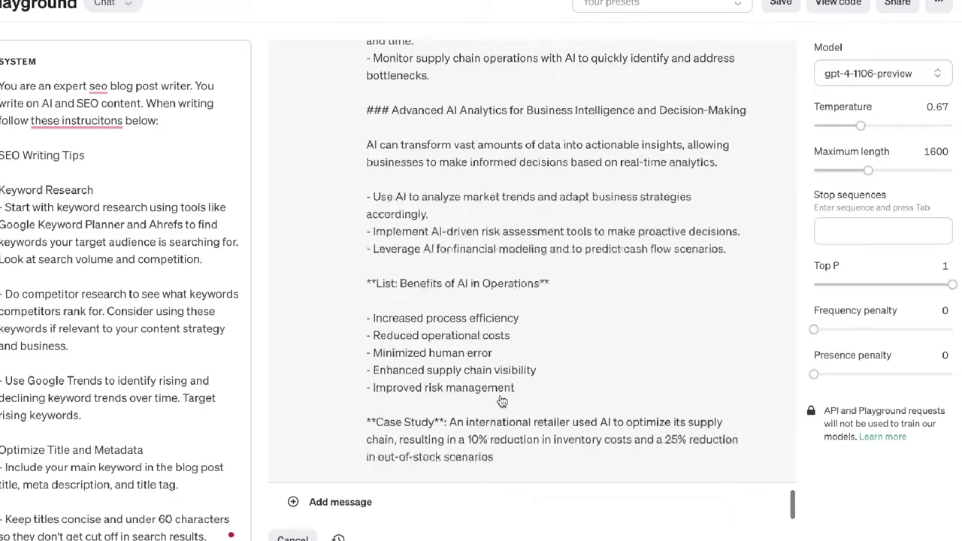
Step: Scroll up through the chat to review the completed blog post sections
scroll(519, 398, up, 10)
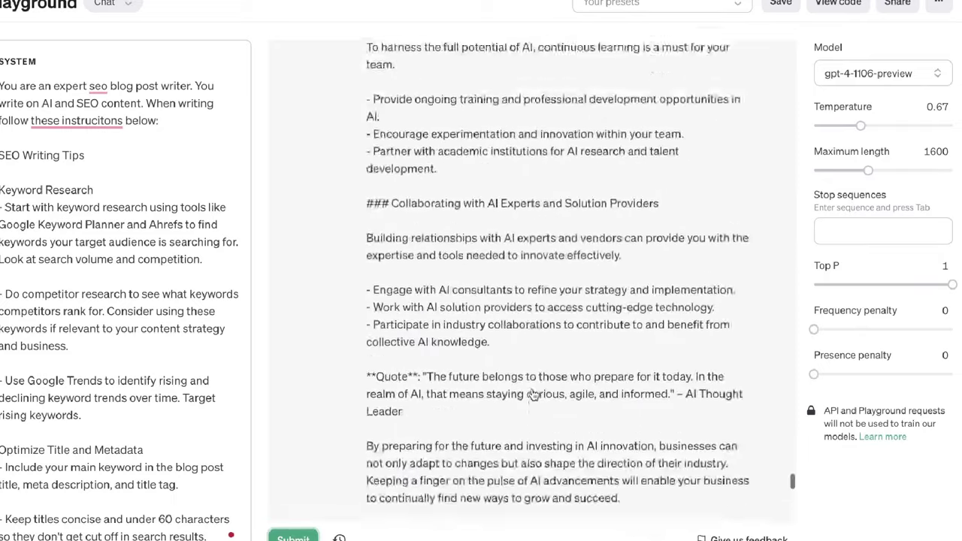
scroll(532, 396, up, 15)
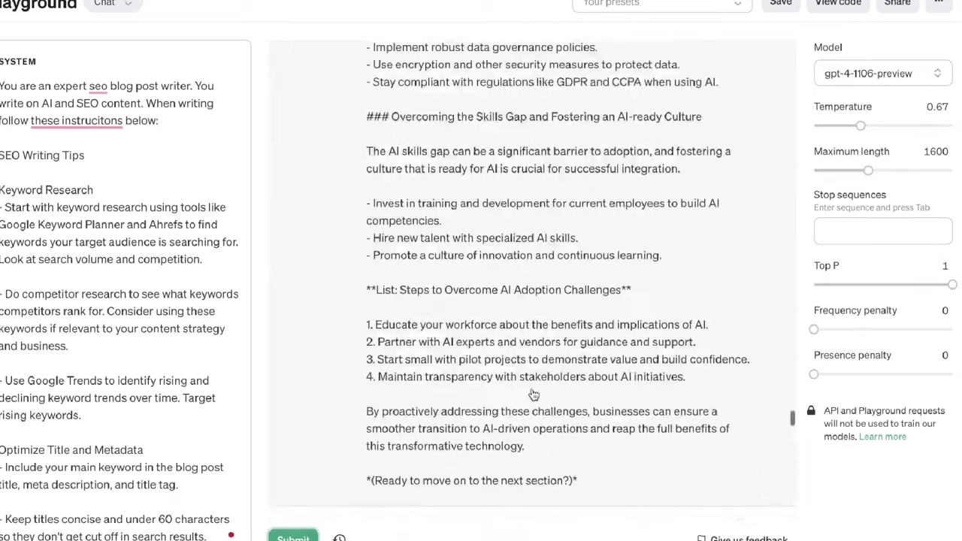
scroll(534, 395, up, 20)
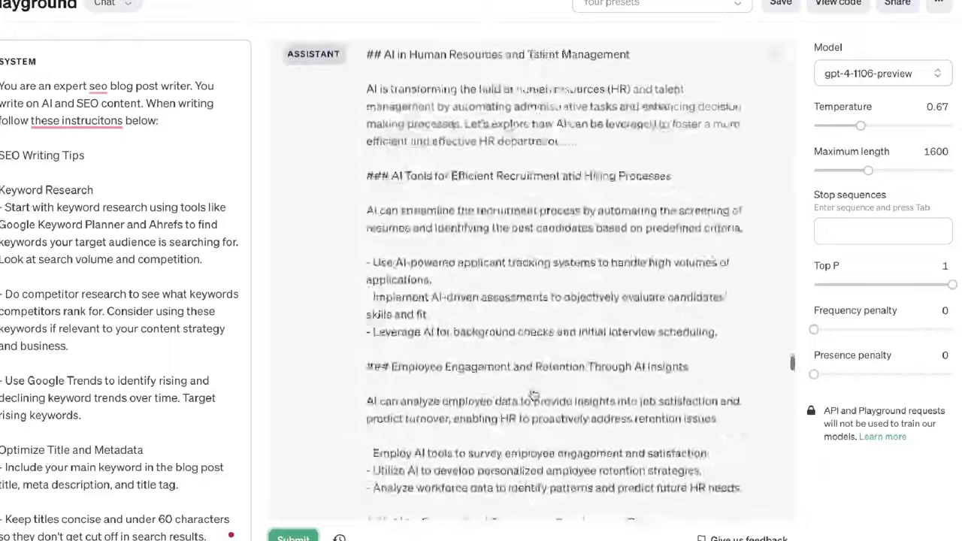
scroll(532, 395, up, 20)
scroll(534, 395, up, 15)
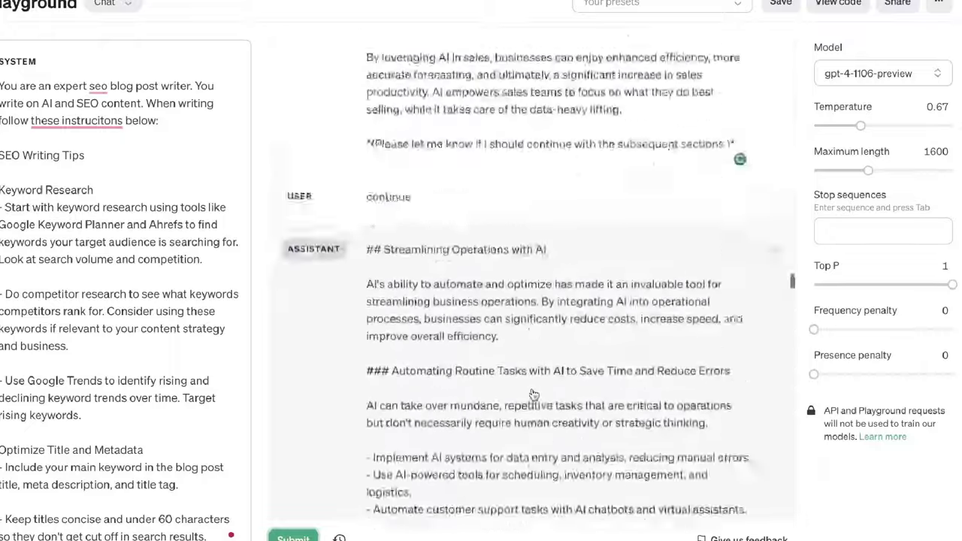
scroll(534, 395, up, 20)
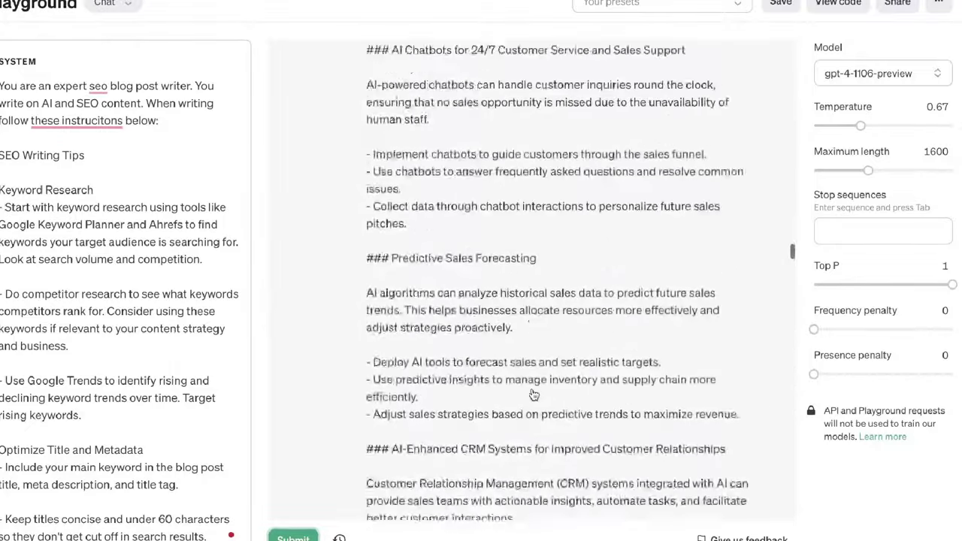
scroll(534, 395, up, 20)
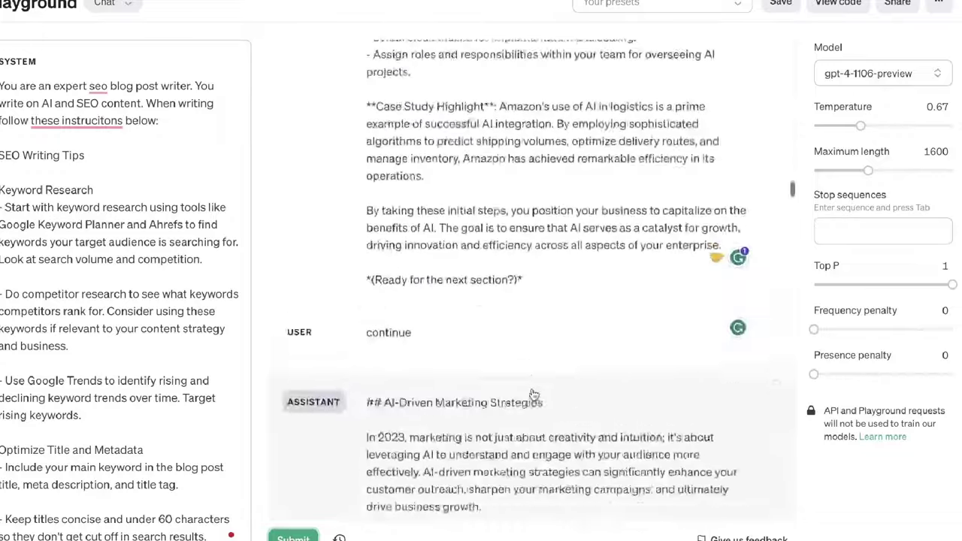
scroll(533, 395, up, 3)
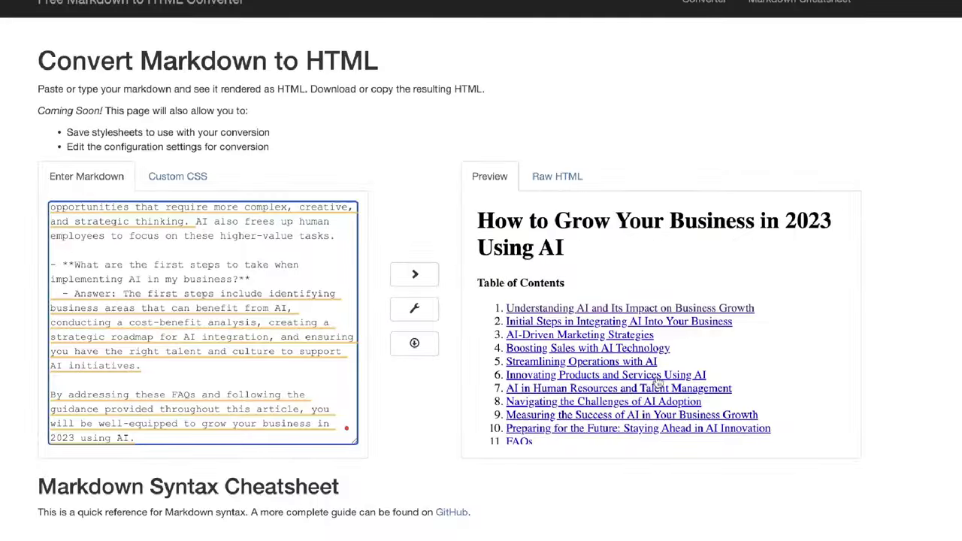
click(602, 322)
scroll(610, 161, up, 15)
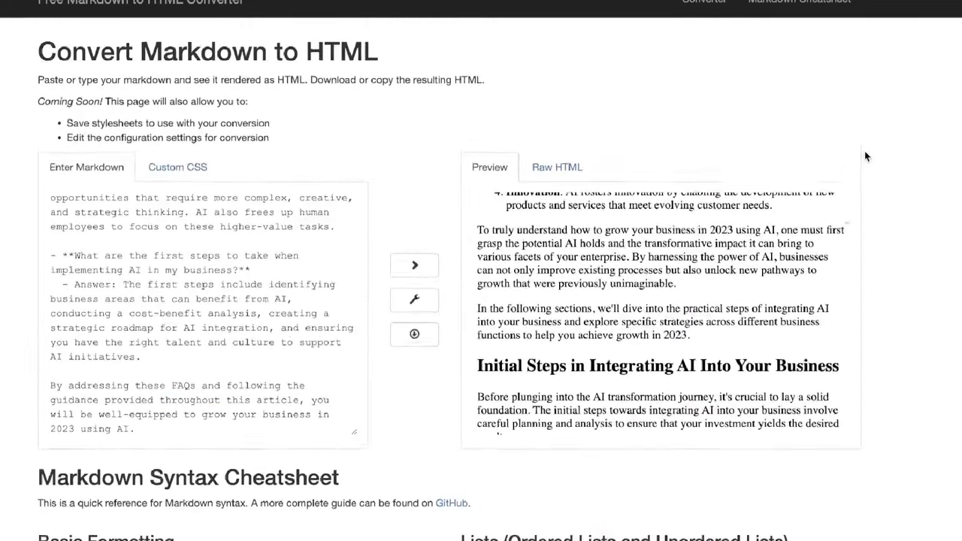
scroll(723, 266, down, 5)
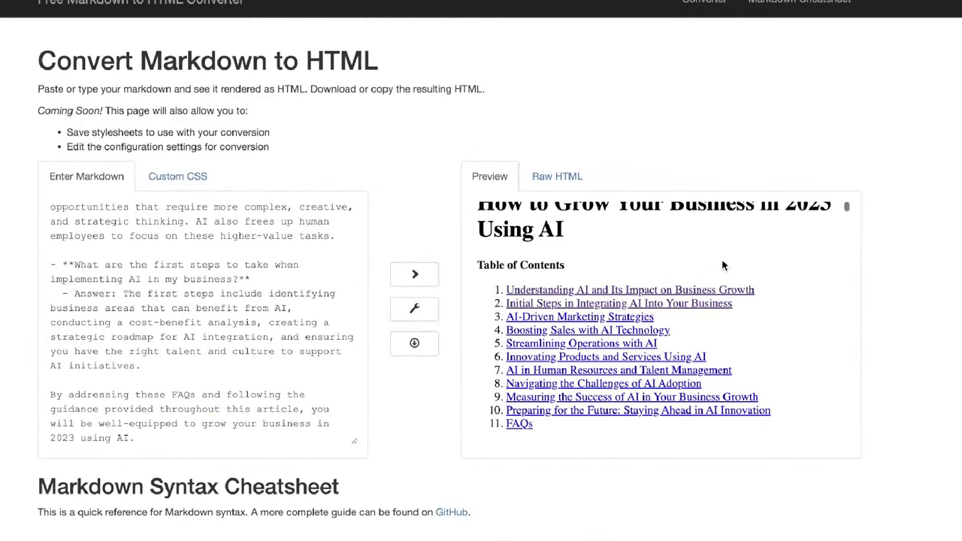
scroll(721, 259, up, 2)
scroll(723, 260, down, 4)
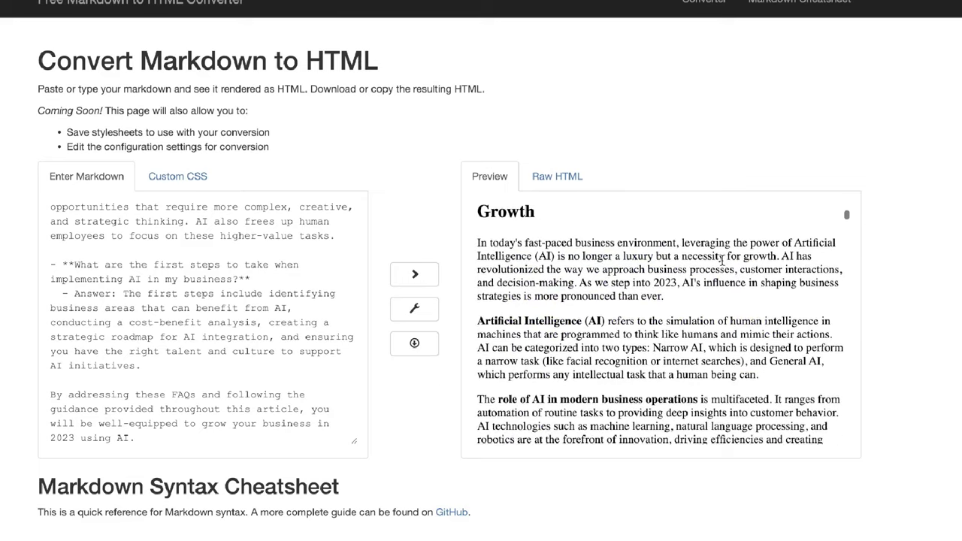
scroll(722, 260, down, 3)
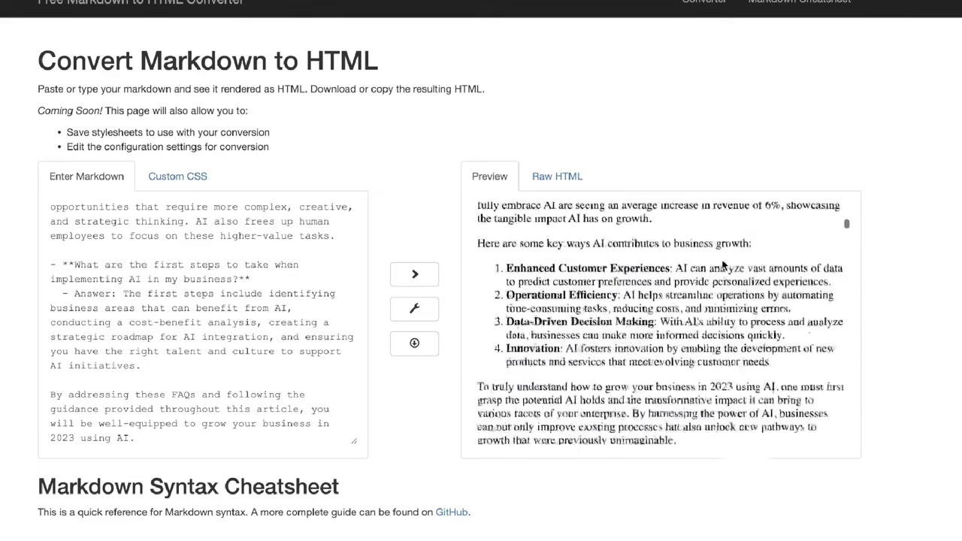
scroll(724, 263, up, 6)
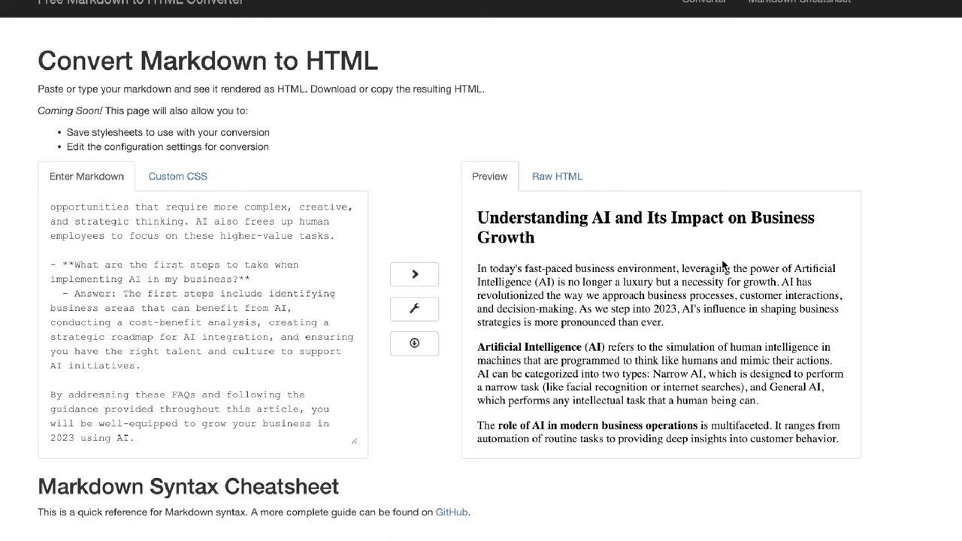
scroll(723, 263, up, 4)
scroll(722, 259, down, 6)
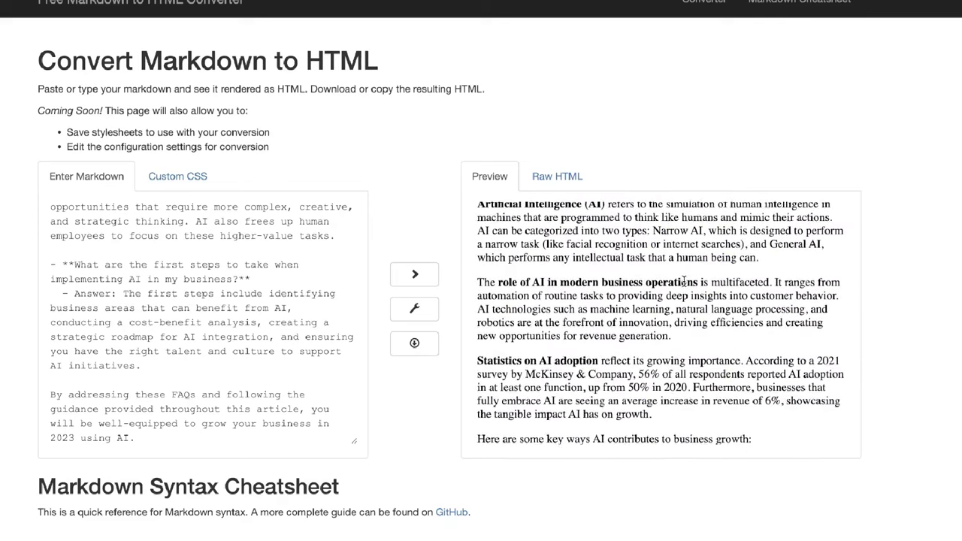
scroll(721, 259, up, 1)
scroll(684, 286, down, 5)
scroll(683, 286, down, 15)
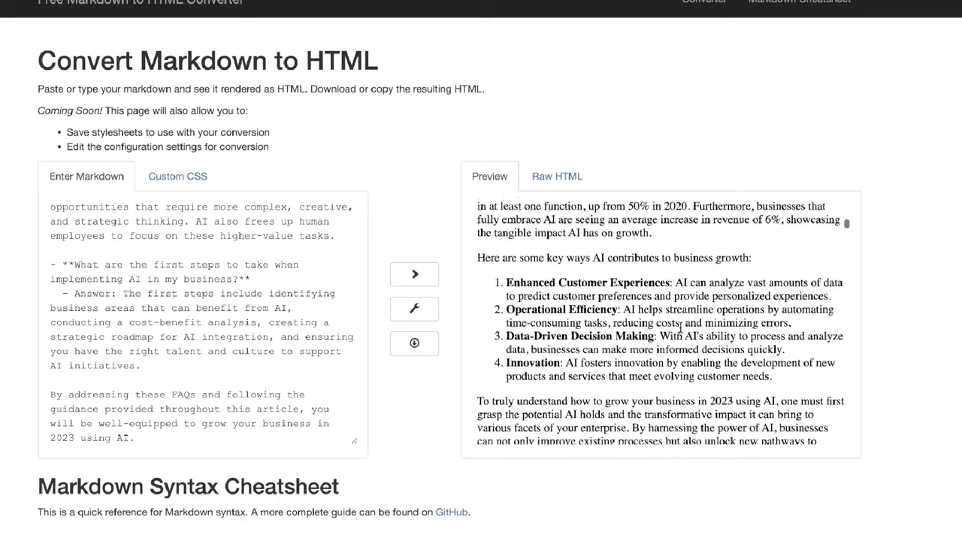
scroll(680, 329, down, 18)
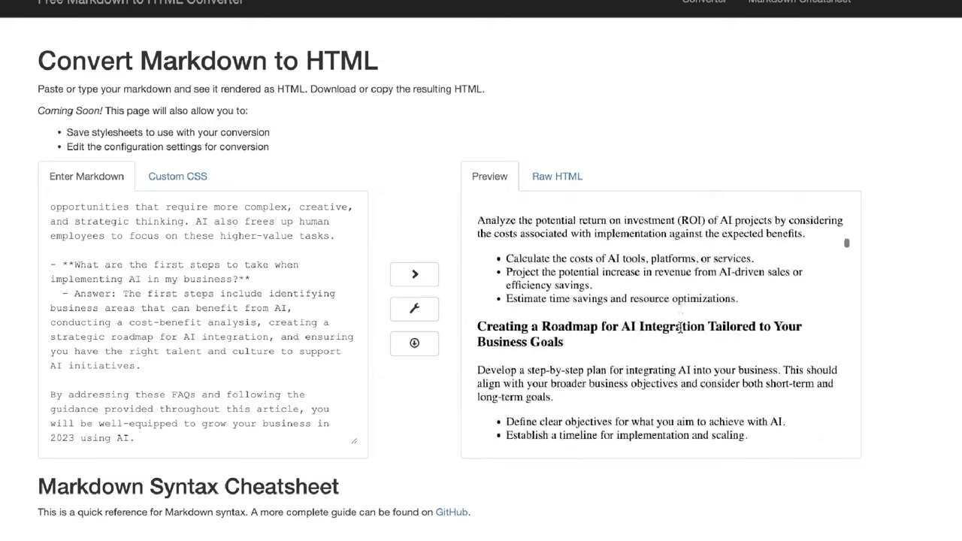
scroll(680, 329, up, 9)
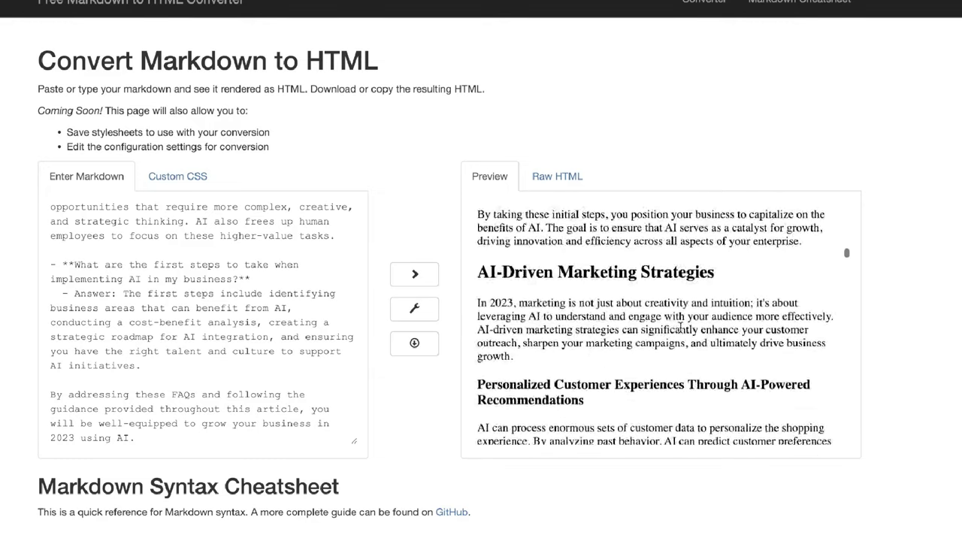
double_click(639, 287)
triple_click(640, 287)
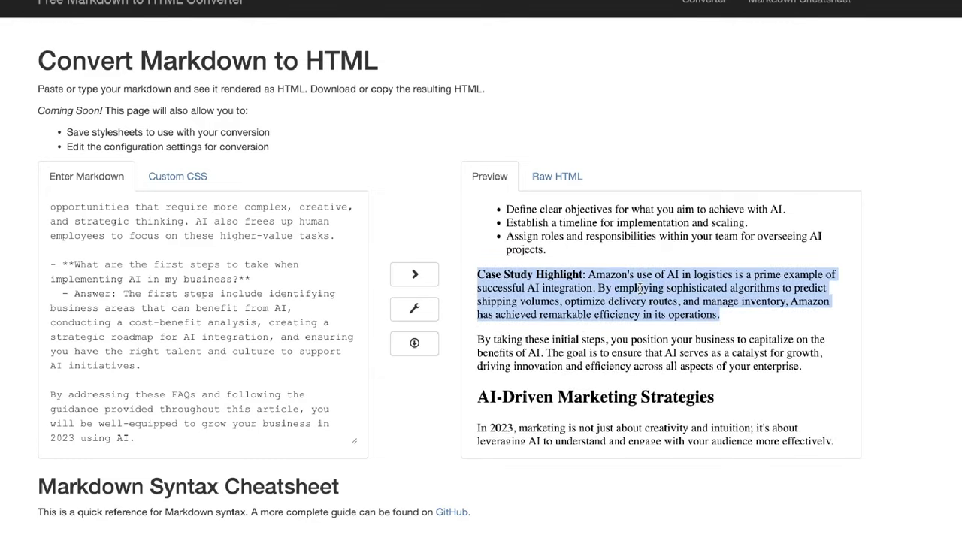
click(718, 318)
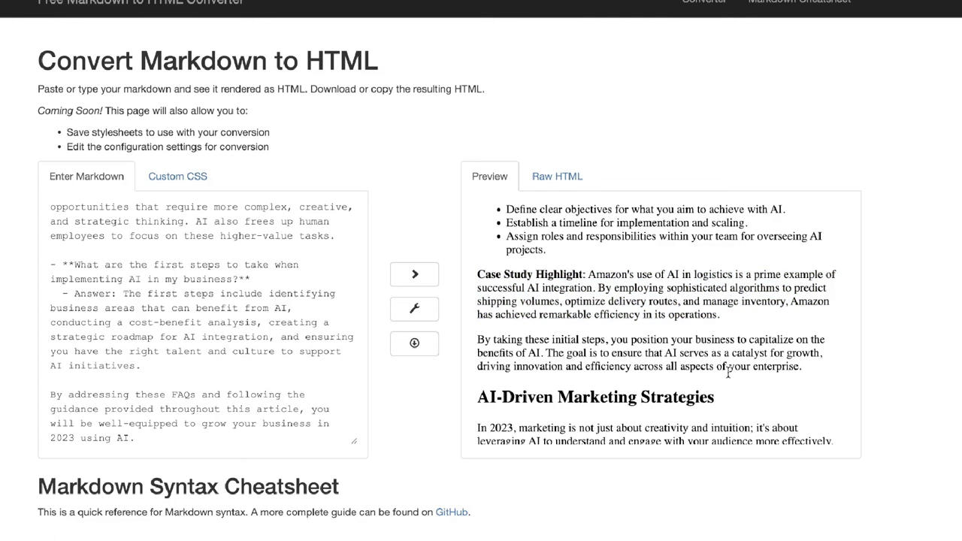
drag(807, 370, 586, 270)
scroll(633, 295, up, 1)
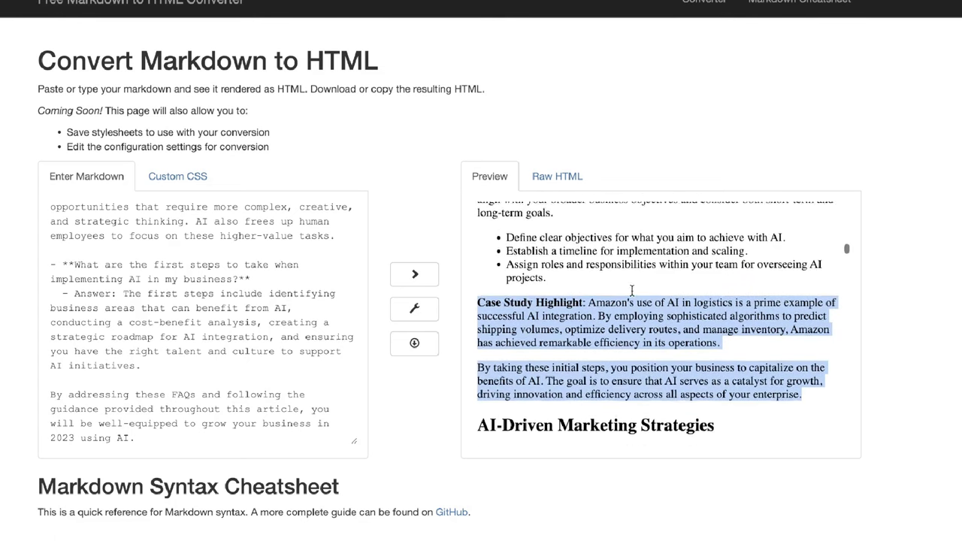
scroll(633, 296, down, 5)
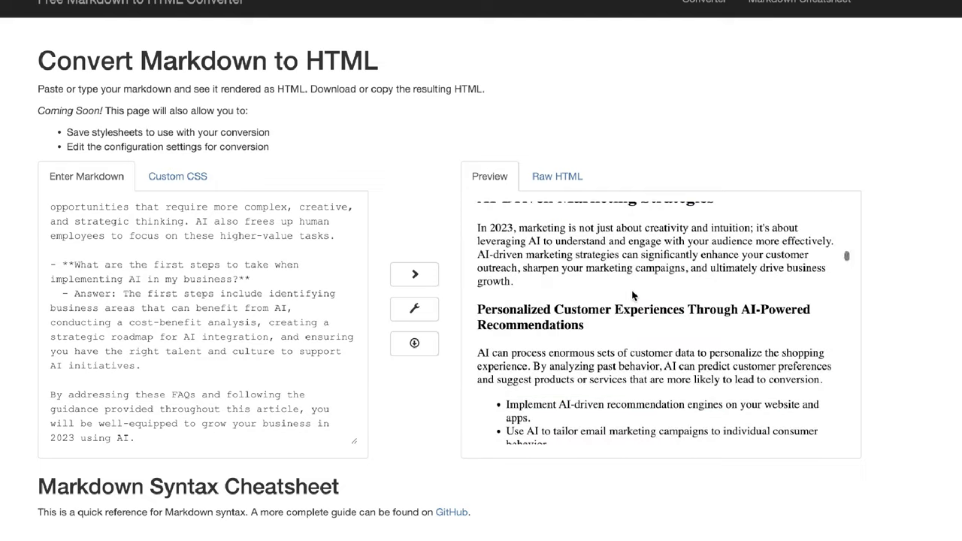
scroll(633, 295, down, 7)
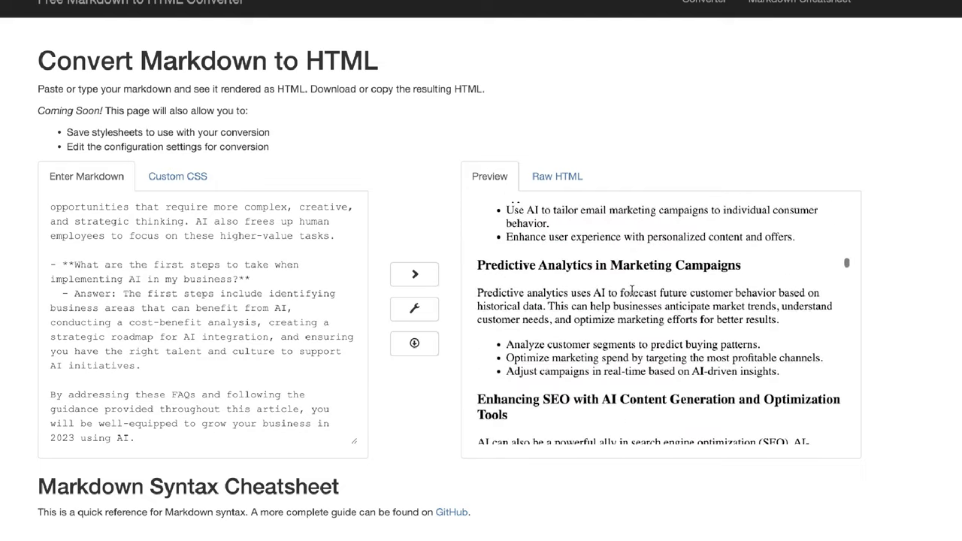
scroll(632, 295, down, 10)
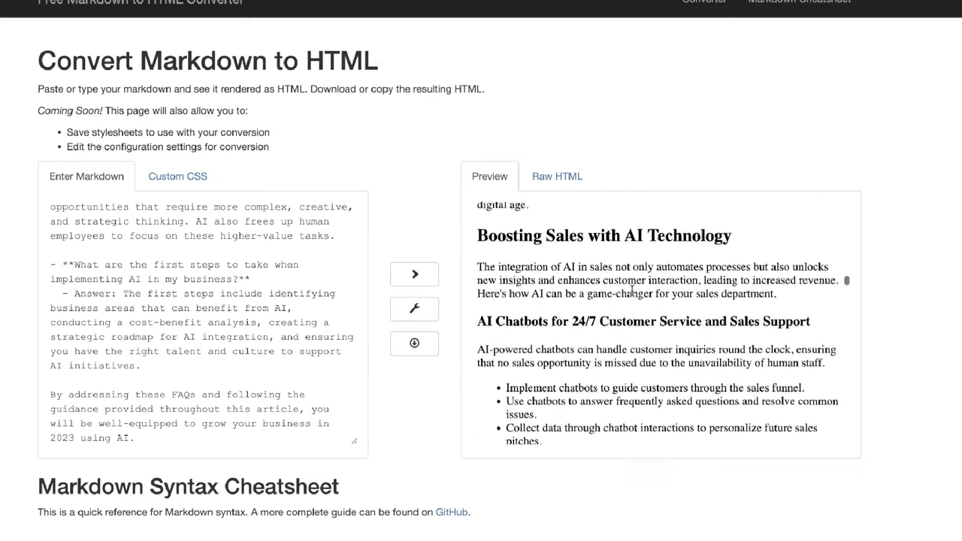
scroll(632, 295, down, 3)
scroll(632, 295, down, 5)
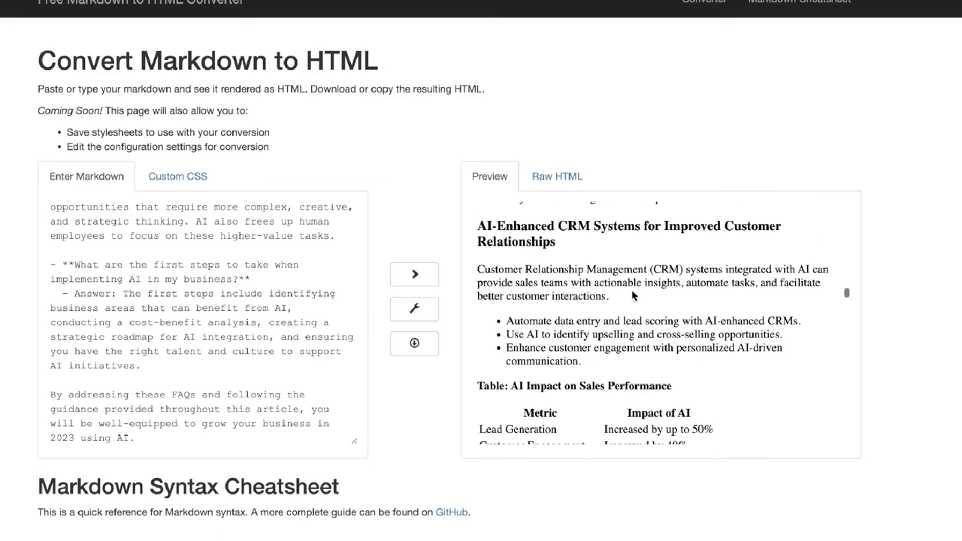
scroll(633, 295, down, 6)
scroll(633, 289, up, 4)
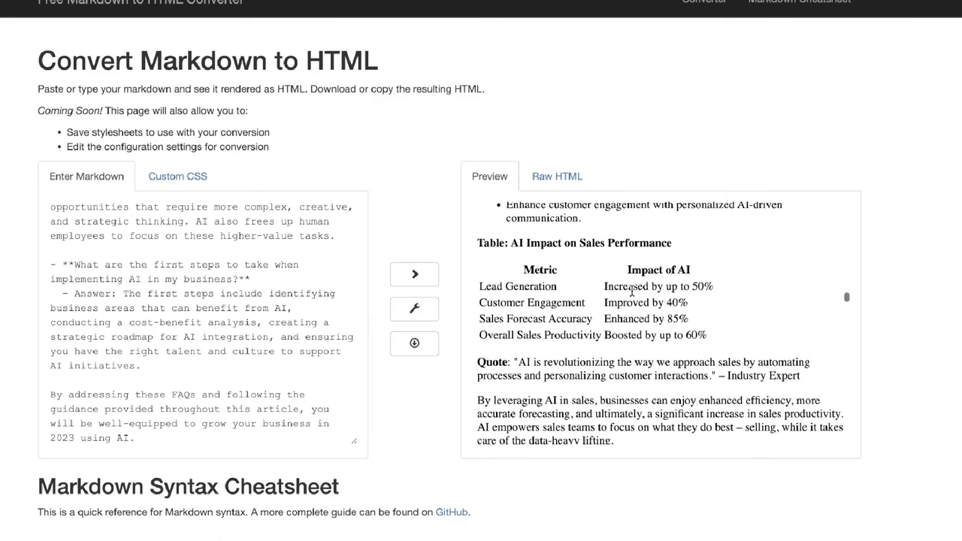
scroll(632, 293, down, 12)
scroll(633, 295, down, 10)
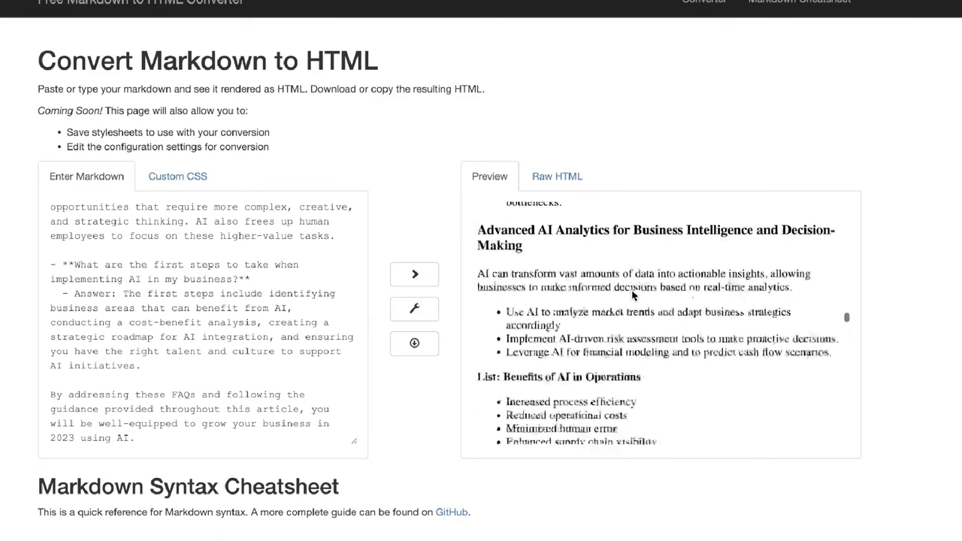
scroll(633, 294, down, 12)
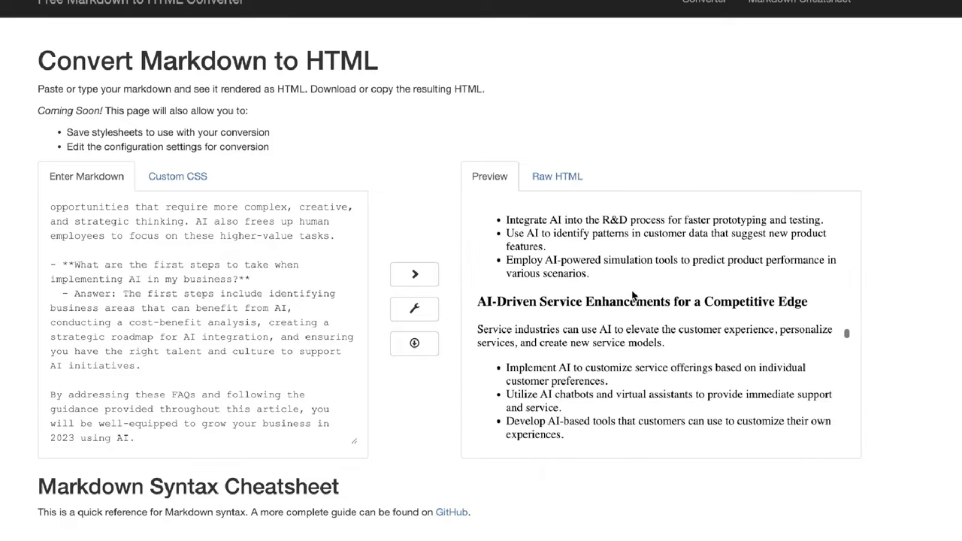
scroll(707, 276, up, 15)
scroll(707, 275, down, 20)
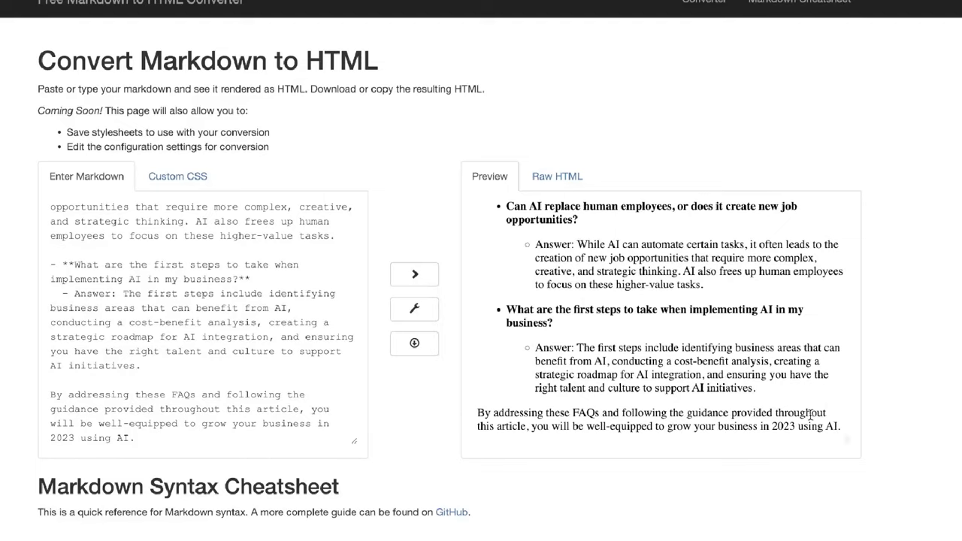
Step: Select the rendered article and word-count it: 3439 words, 23675 characters
drag(846, 433, 481, 220)
right_click(481, 220)
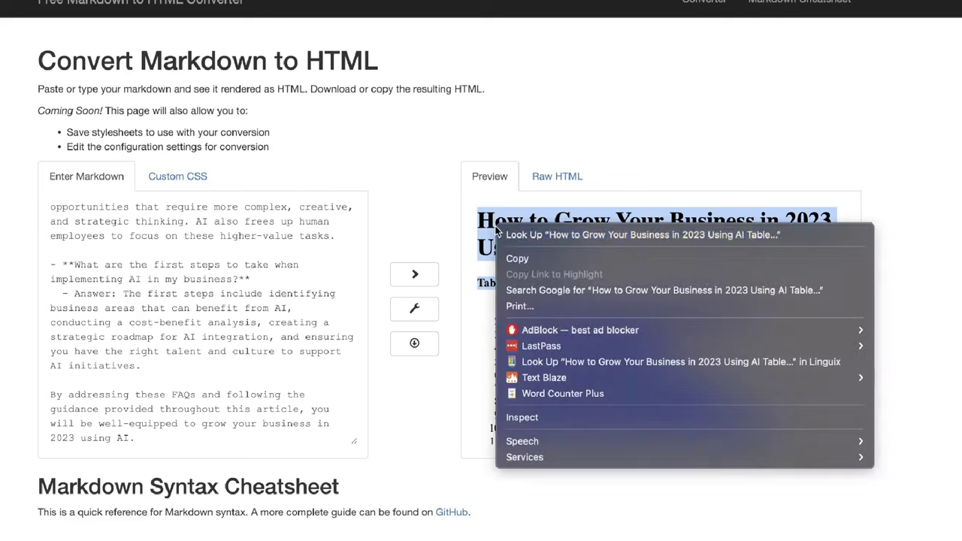
click(586, 392)
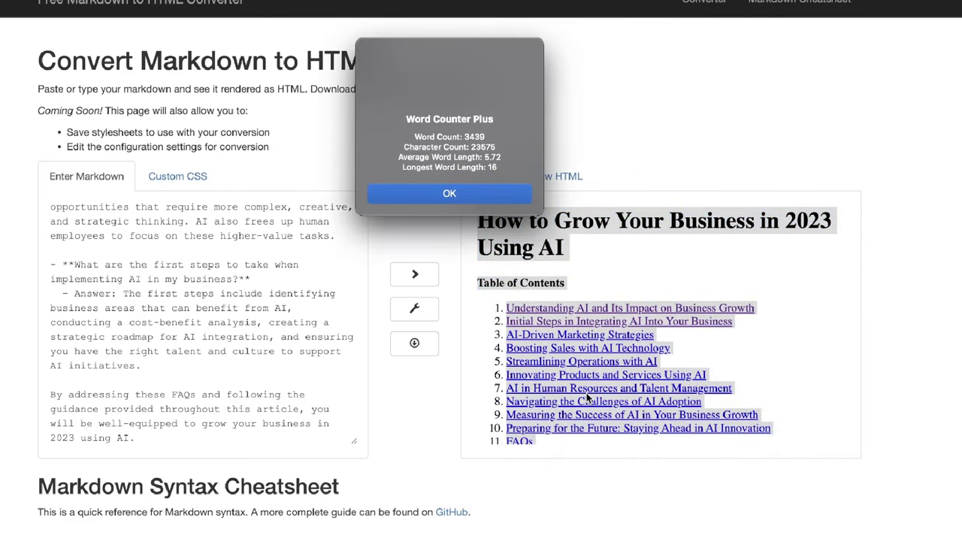
click(511, 193)
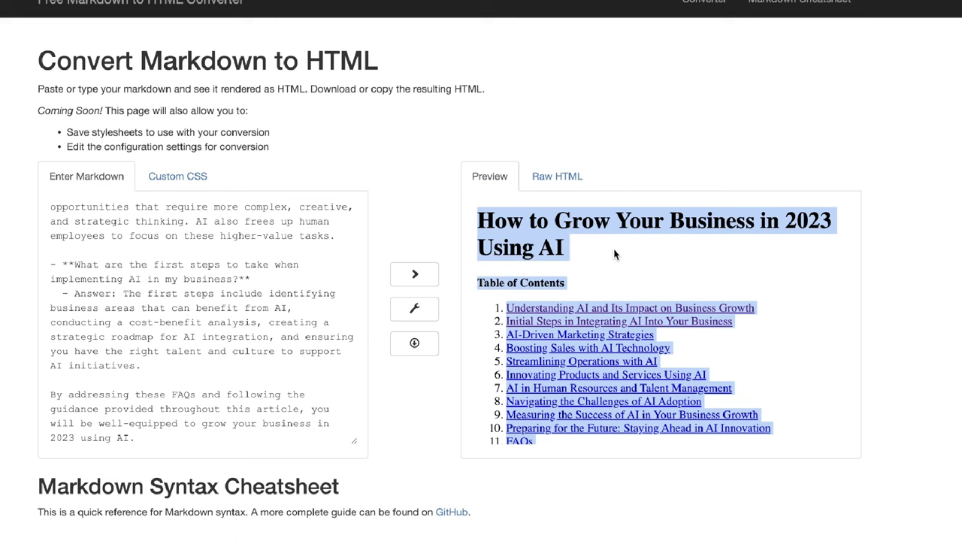
Step: Recount the selection with Word Counter Plus, then bring up its context menu
scroll(552, 235, down, 15)
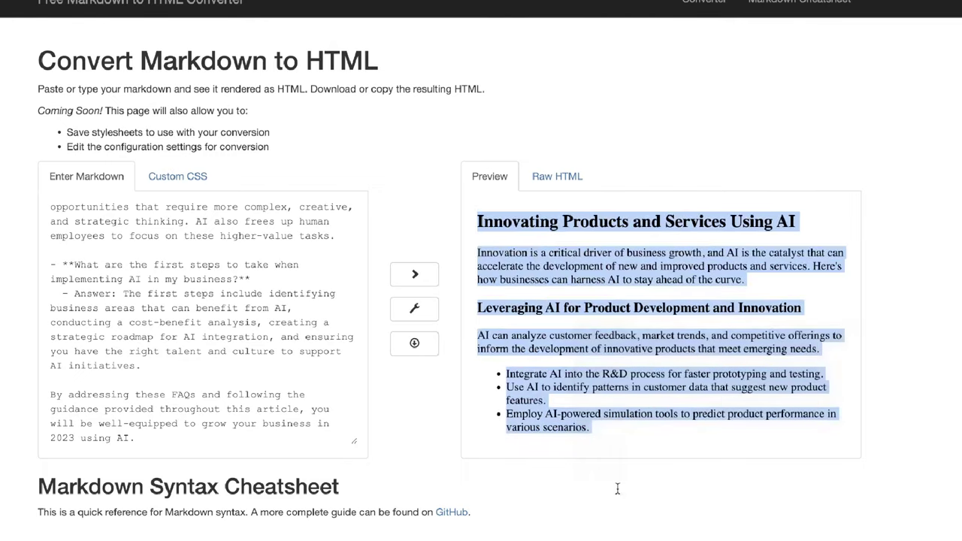
key(super+shift+w)
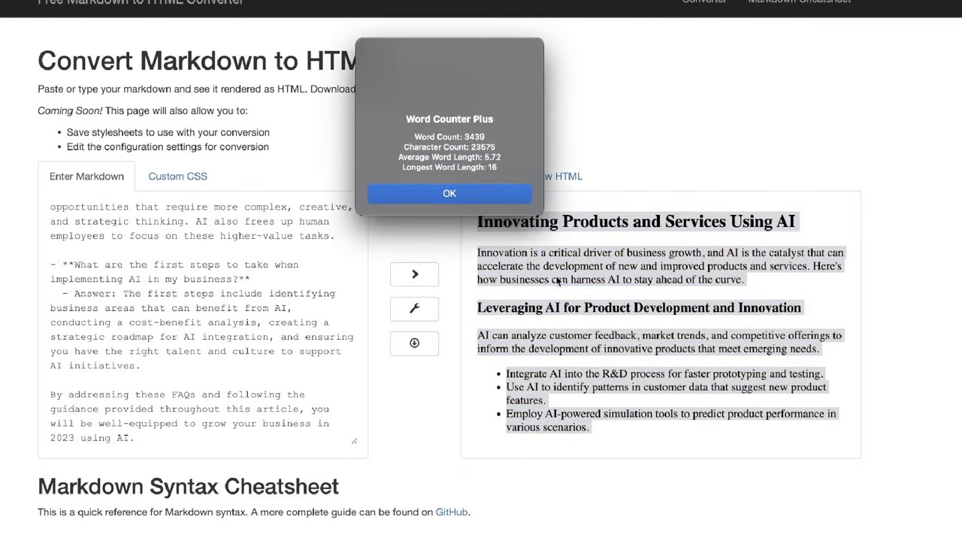
click(483, 195)
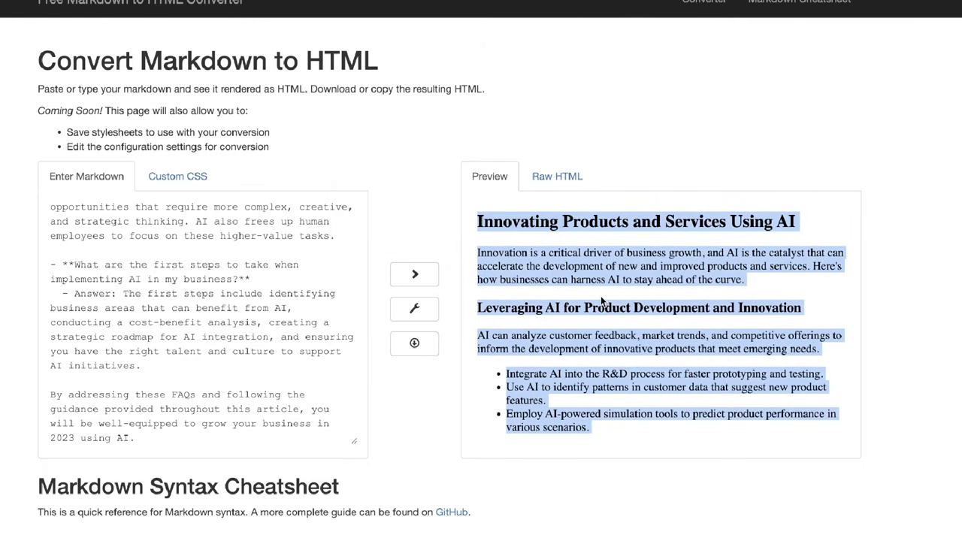
scroll(534, 243, up, 5)
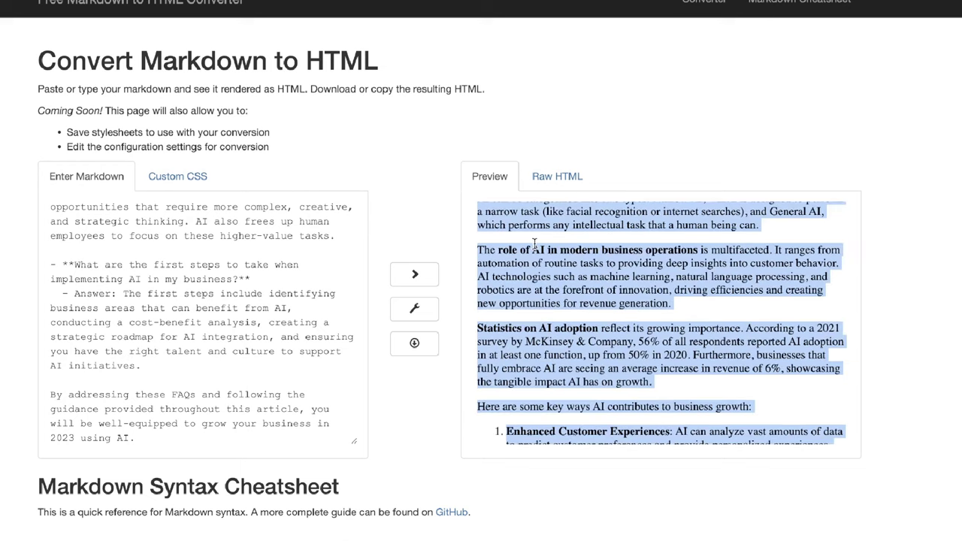
scroll(534, 243, up, 10)
right_click(534, 243)
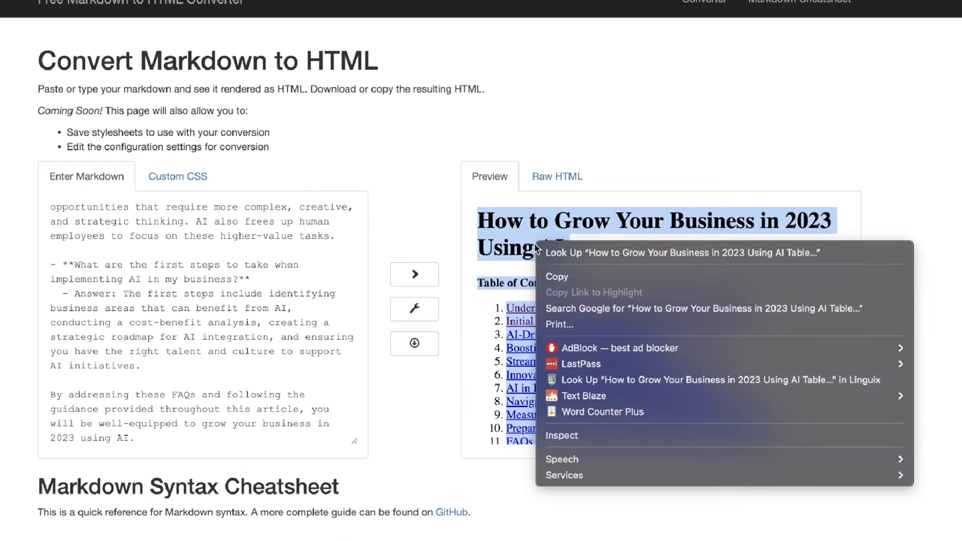
Step: Copy the rendered article and paste it into NeuronWriter, scoring 55 at 3438 words
click(548, 279)
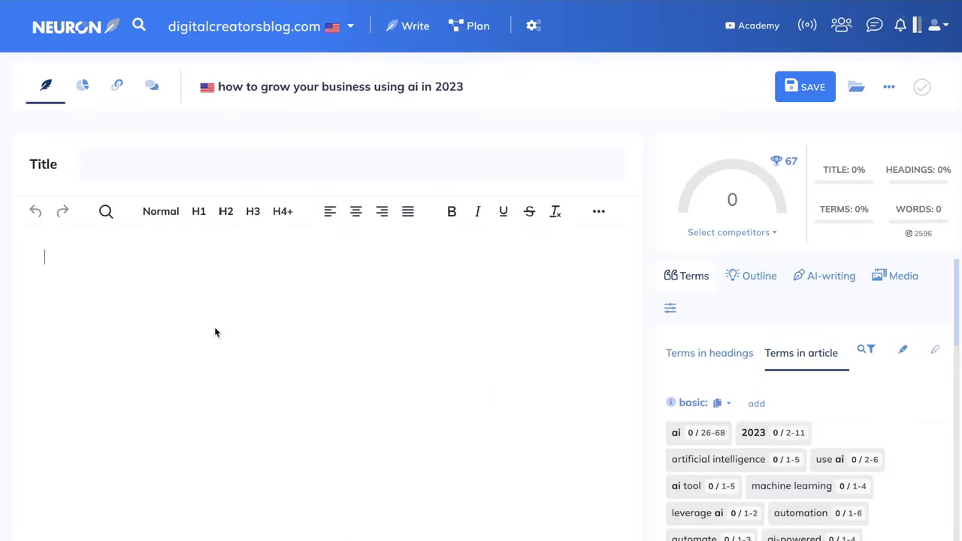
key(ctrl+v)
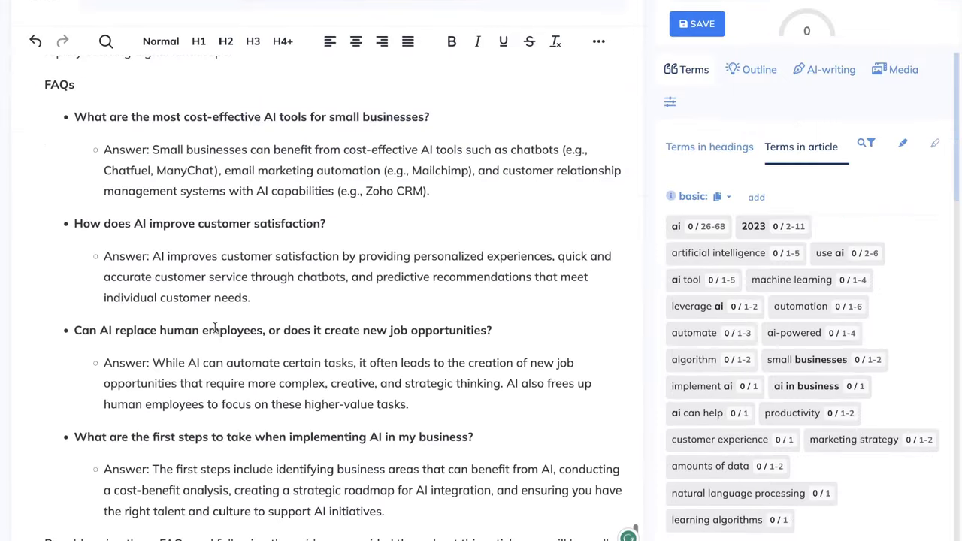
scroll(215, 328, up, 10)
scroll(215, 328, up, 15)
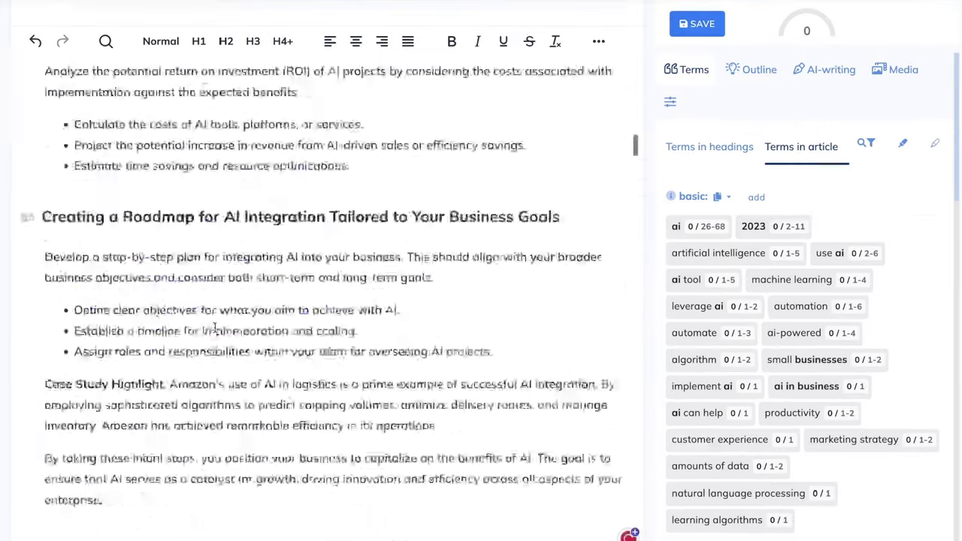
scroll(247, 134, up, 3)
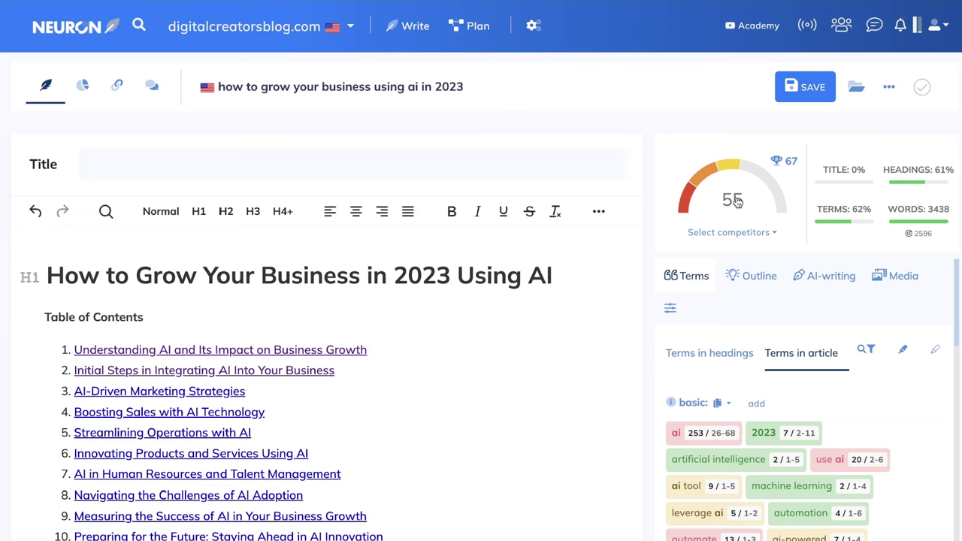
Step: Set the title to 'How to Grow Your Business in 2023 Using AI (Artificial Intelligence)'
click(329, 157)
key(ctrl+v)
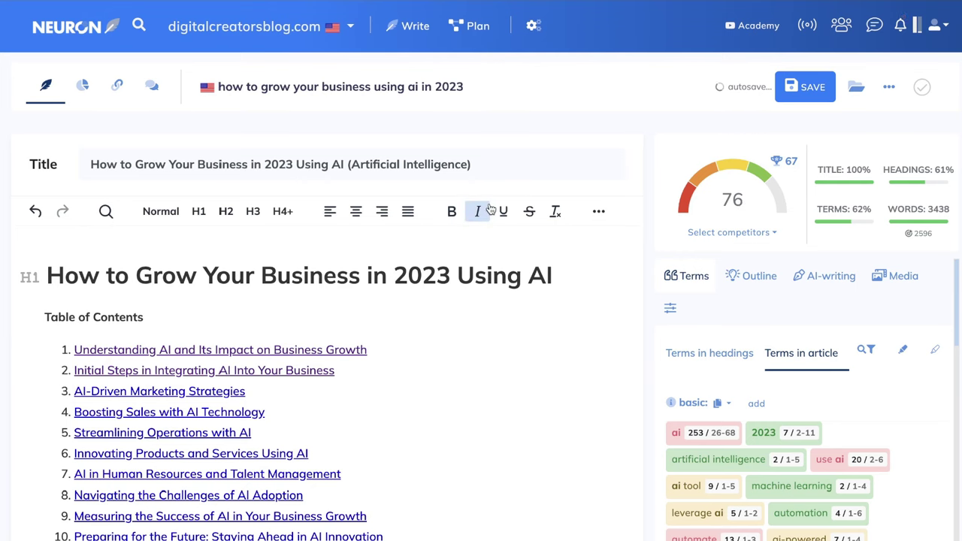
scroll(490, 204, down, 3)
scroll(489, 203, up, 1)
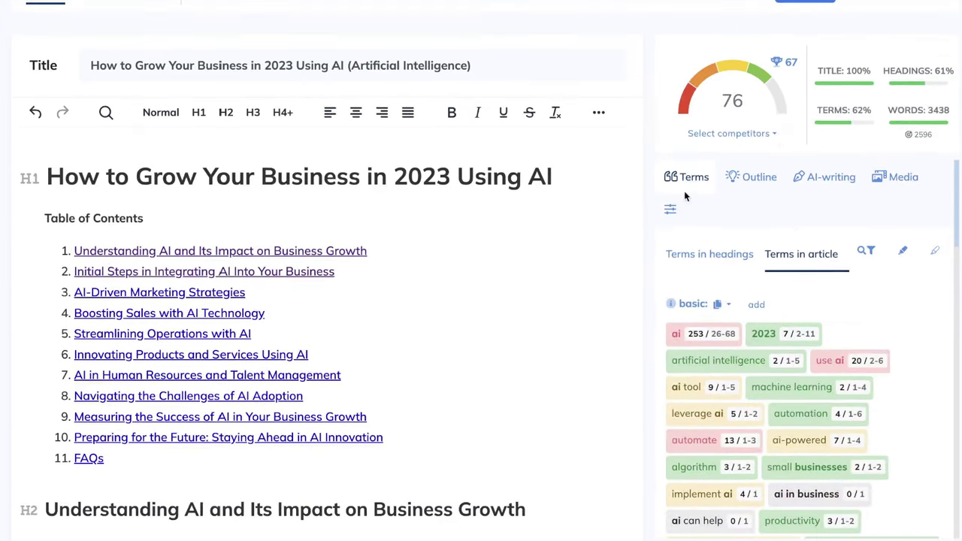
scroll(567, 177, up, 2)
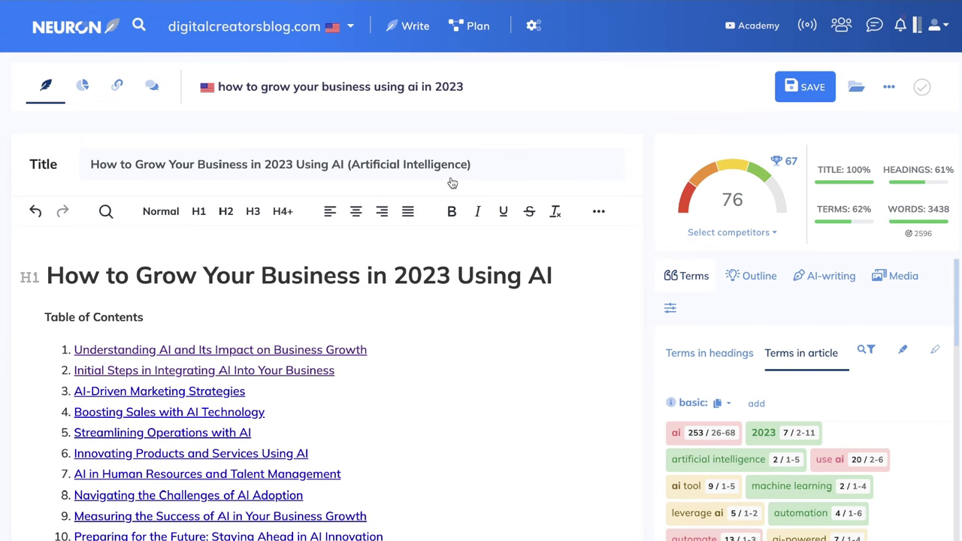
scroll(481, 293, down, 1)
scroll(485, 308, down, 5)
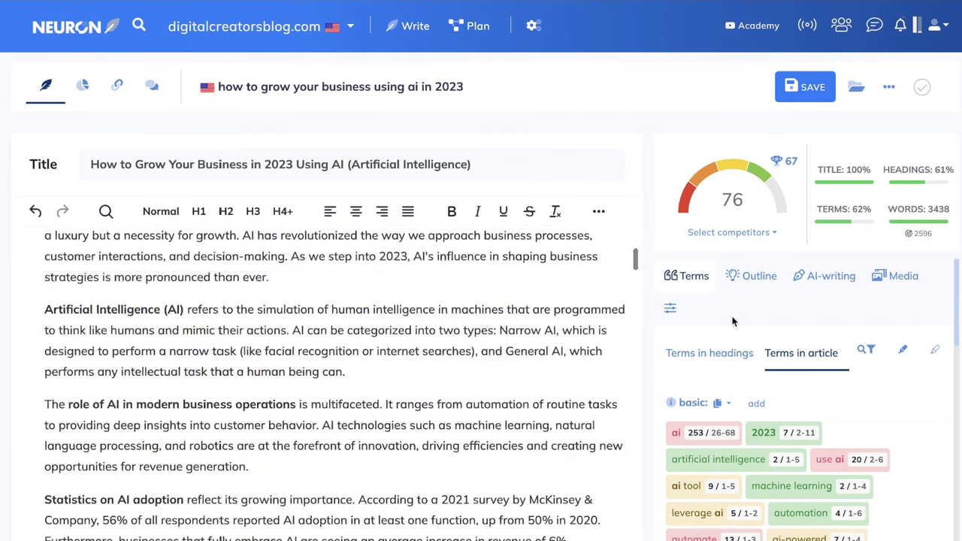
Step: Review the terms NeuronWriter recommends for headings
click(709, 353)
scroll(777, 364, down, 1)
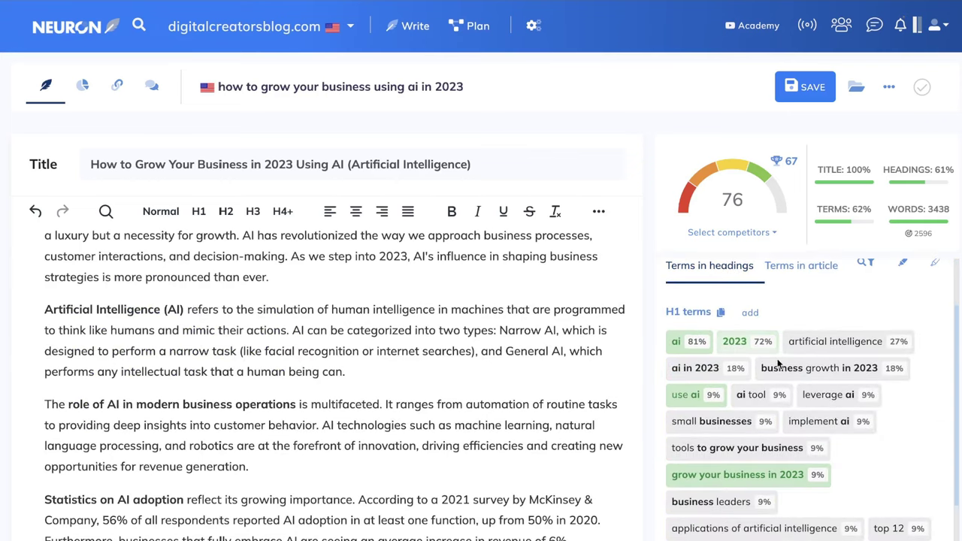
scroll(408, 303, up, 6)
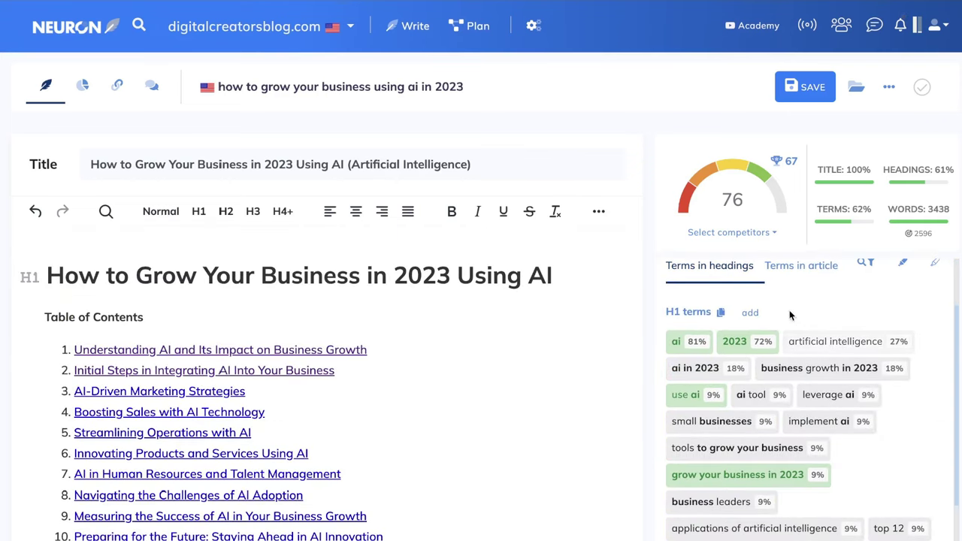
Step: Add 'Business Growth In 2023 Tips' to the H1, lifting the score to 80
click(550, 274)
key(ctrl+v)
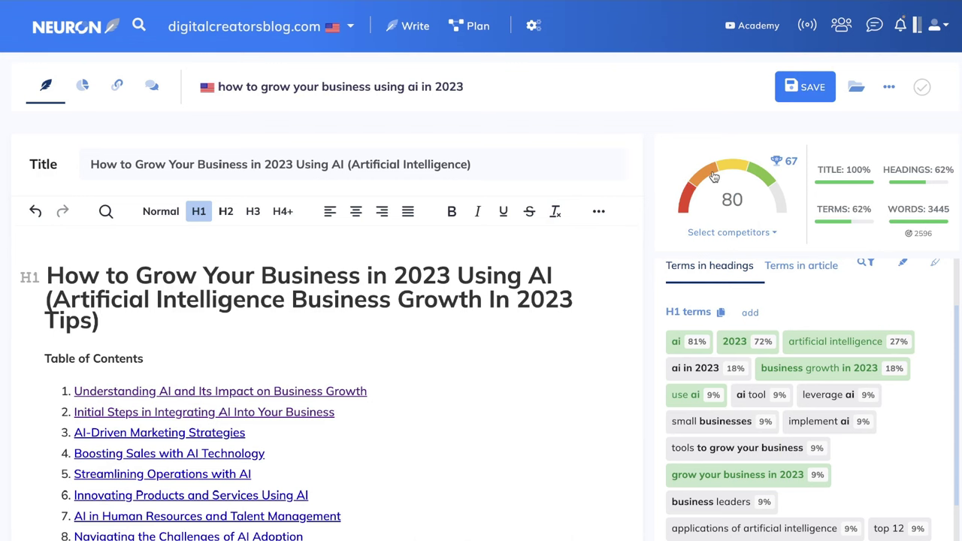
scroll(485, 158, down, 7)
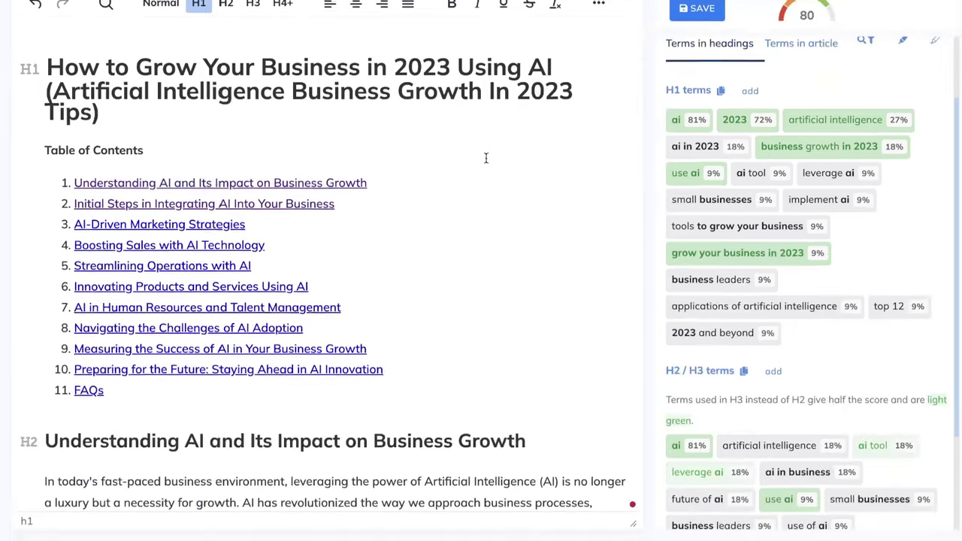
scroll(485, 157, down, 3)
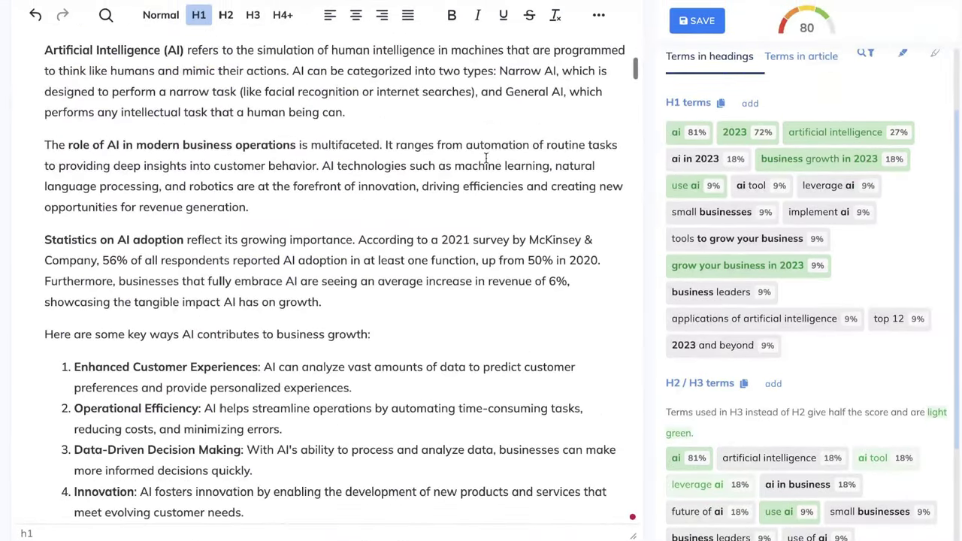
scroll(485, 158, down, 1)
scroll(485, 157, down, 1)
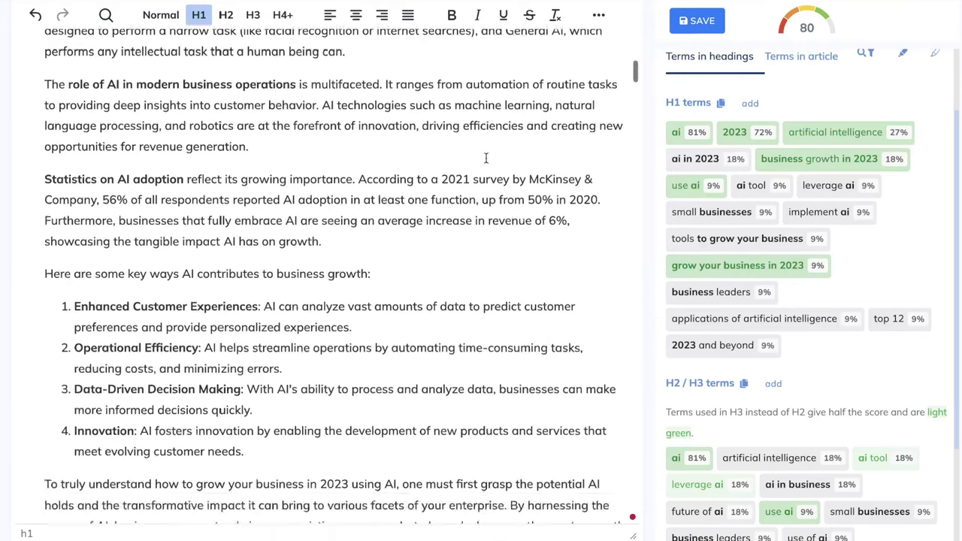
scroll(485, 158, down, 1)
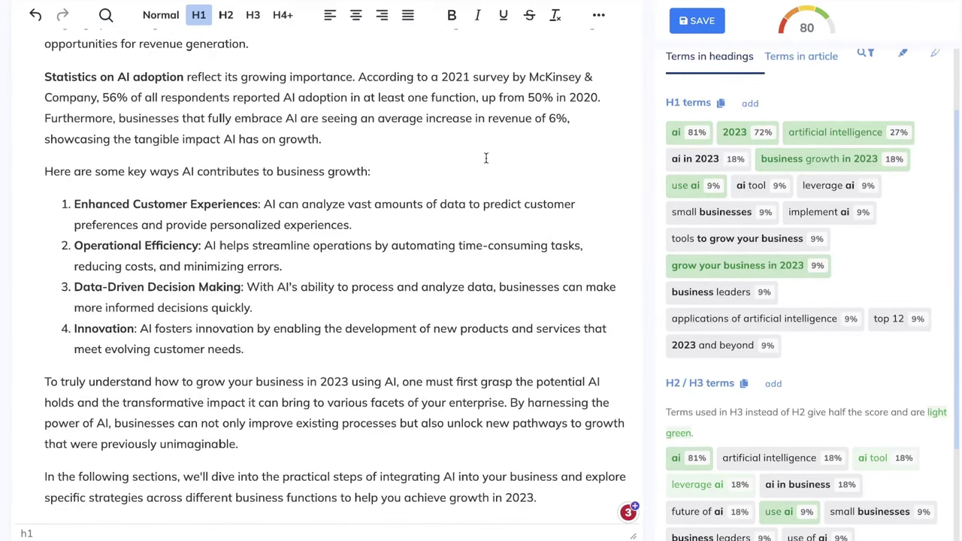
scroll(485, 157, up, 7)
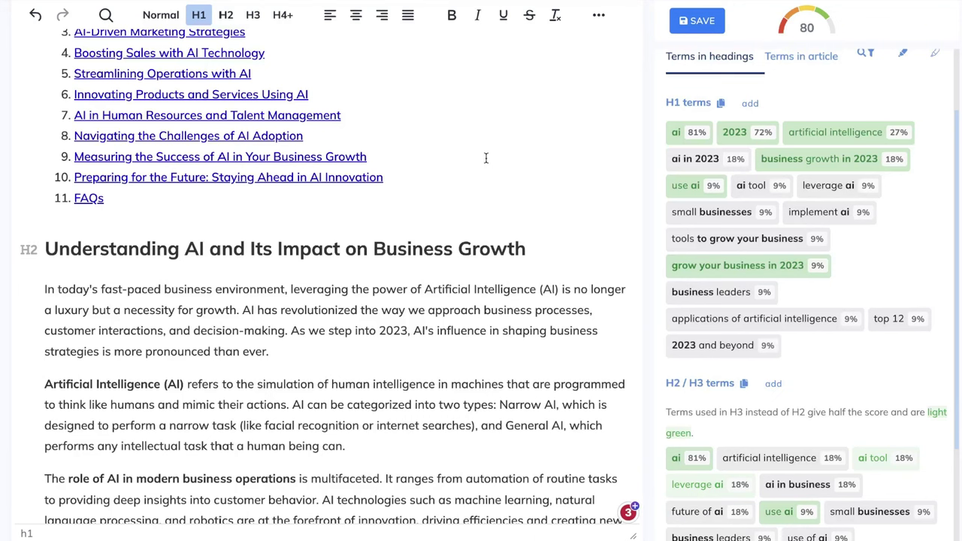
scroll(486, 157, up, 3)
scroll(485, 158, up, 2)
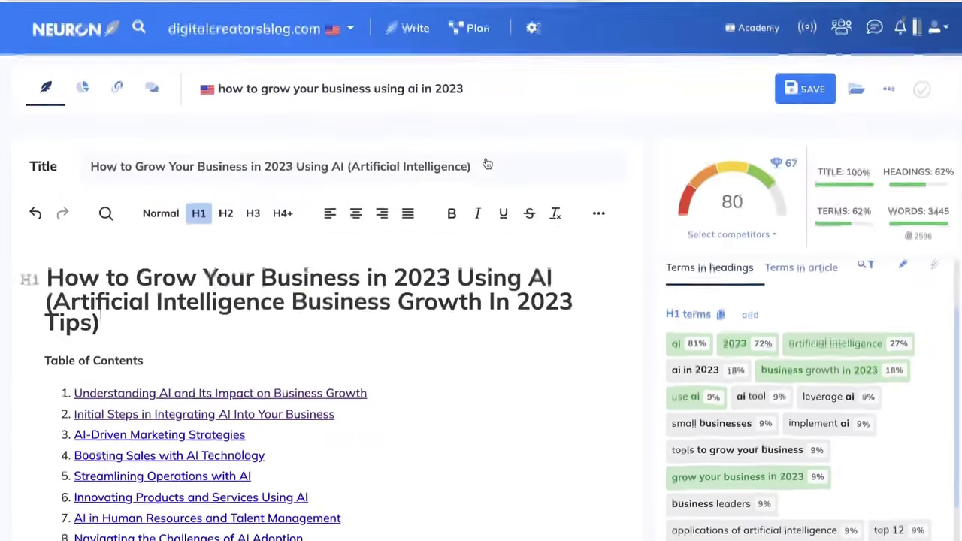